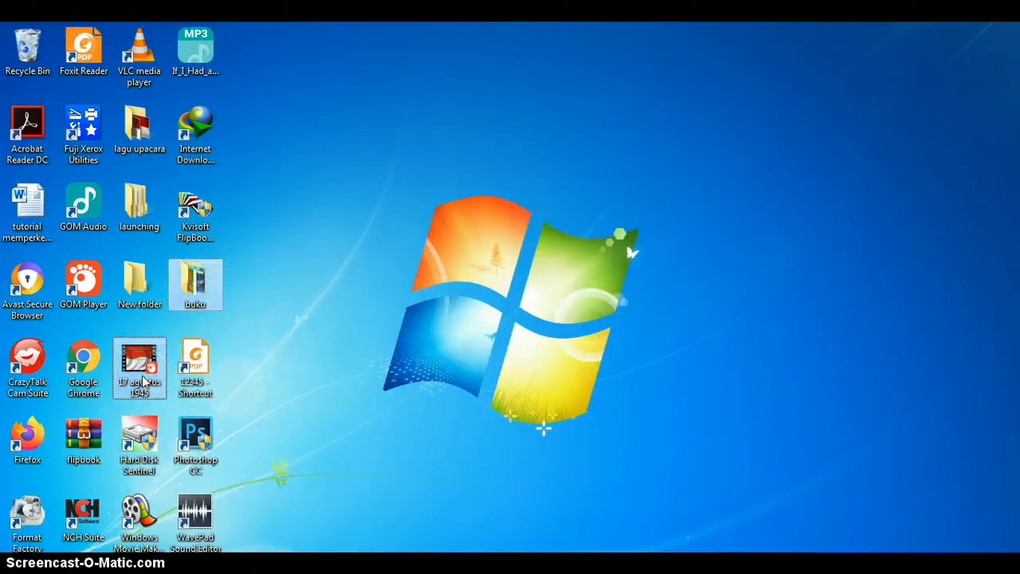
Move 15 unneeded desktop items to the Recycle Bin, including Windows Movie Maker, NCH Suite, WavePad, Format Factory, VLC, Foxit Reader, Acrobat Reader and Internet Download Manager
{"action": "left_click", "coordinate": [137, 464]}
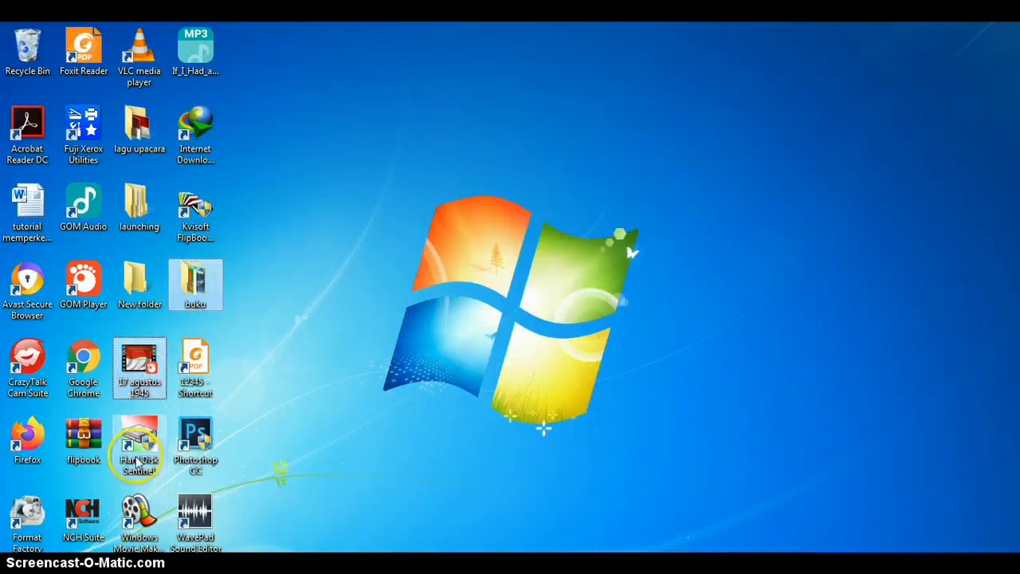
{"action": "left_click", "coordinate": [138, 540]}
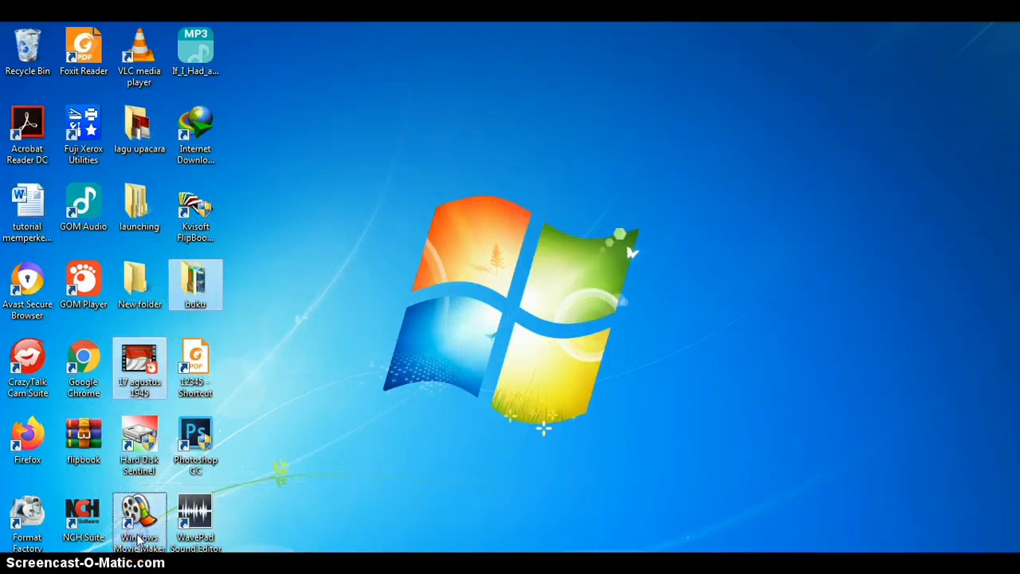
{"action": "left_click", "coordinate": [99, 529]}
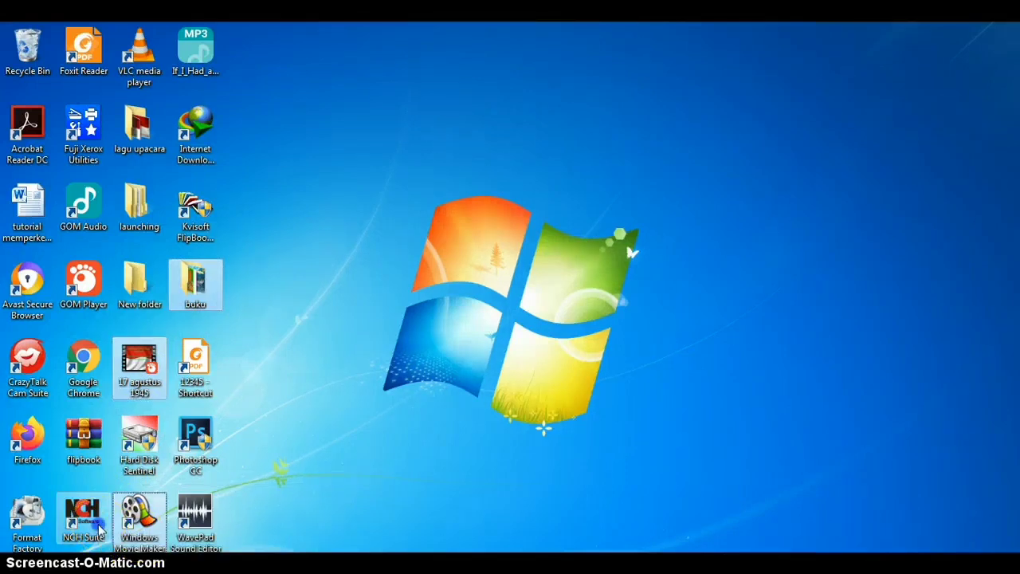
{"action": "left_click", "coordinate": [214, 541]}
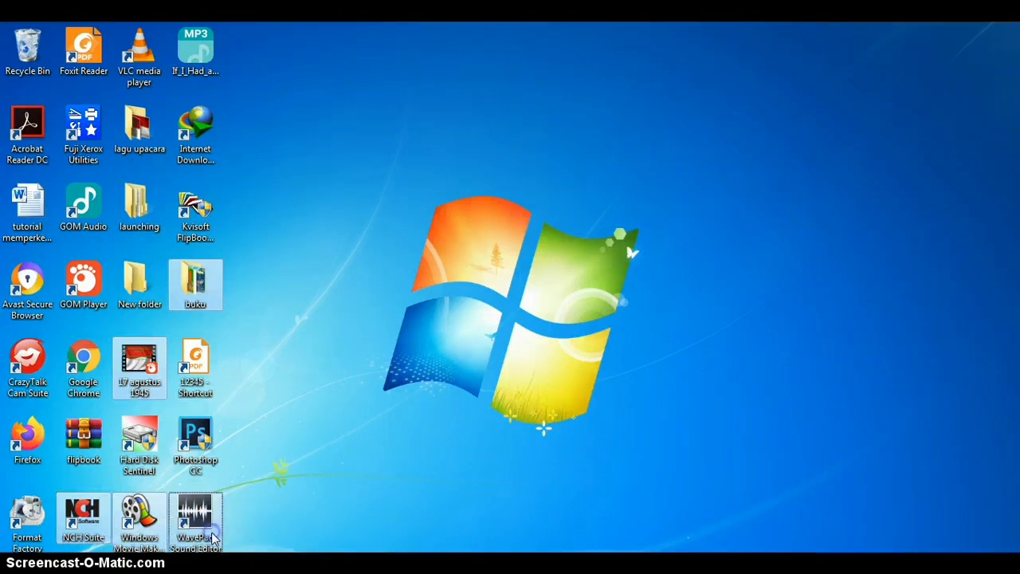
{"action": "left_click", "coordinate": [32, 518]}
{"action": "left_click", "coordinate": [38, 434]}
{"action": "left_click", "coordinate": [38, 351]}
{"action": "left_click", "coordinate": [40, 315]}
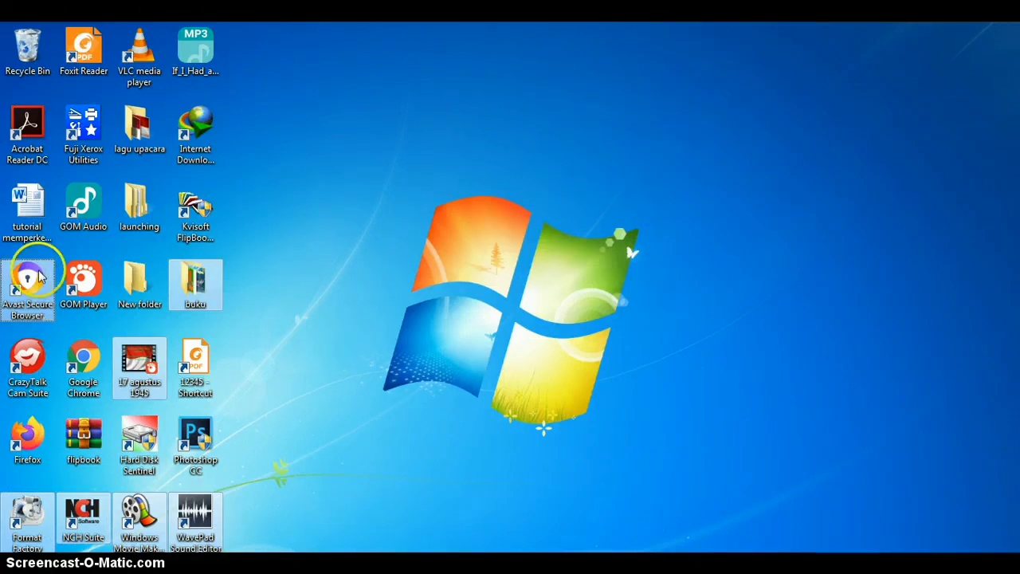
{"action": "left_click", "coordinate": [30, 225]}
{"action": "left_click", "coordinate": [89, 217]}
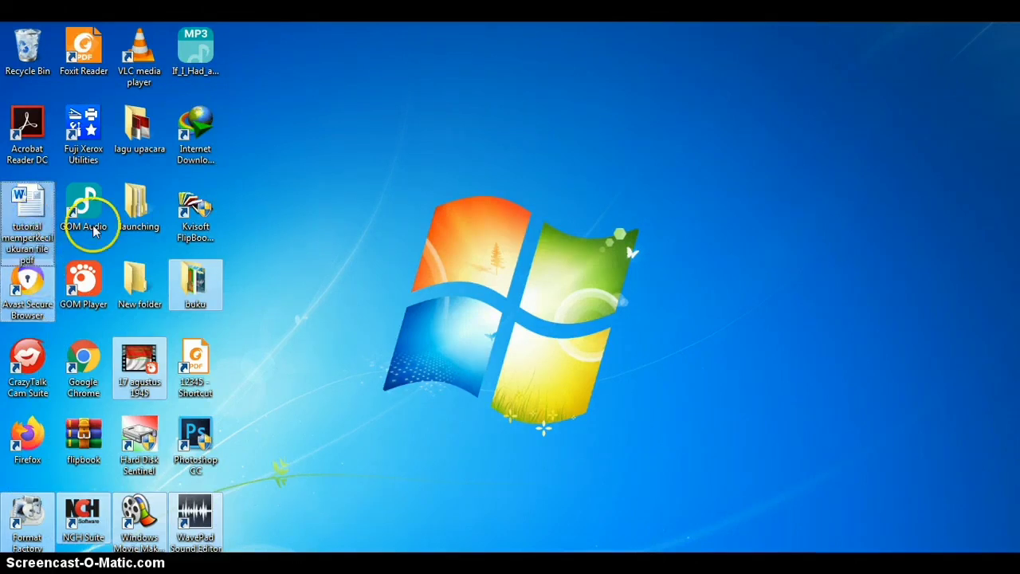
{"action": "left_click", "coordinate": [139, 223]}
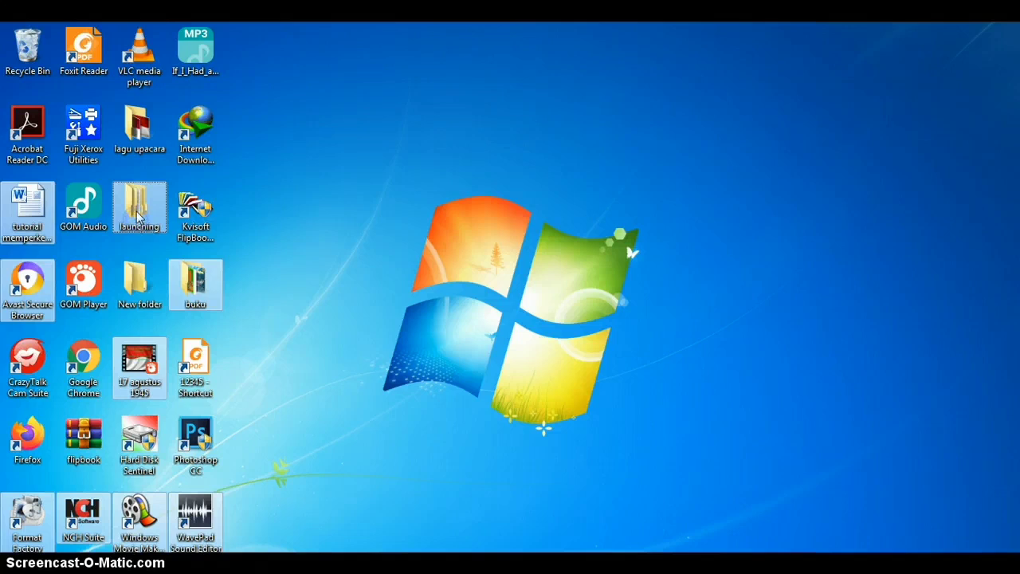
{"action": "left_click", "coordinate": [140, 145], "text": "ctrl"}
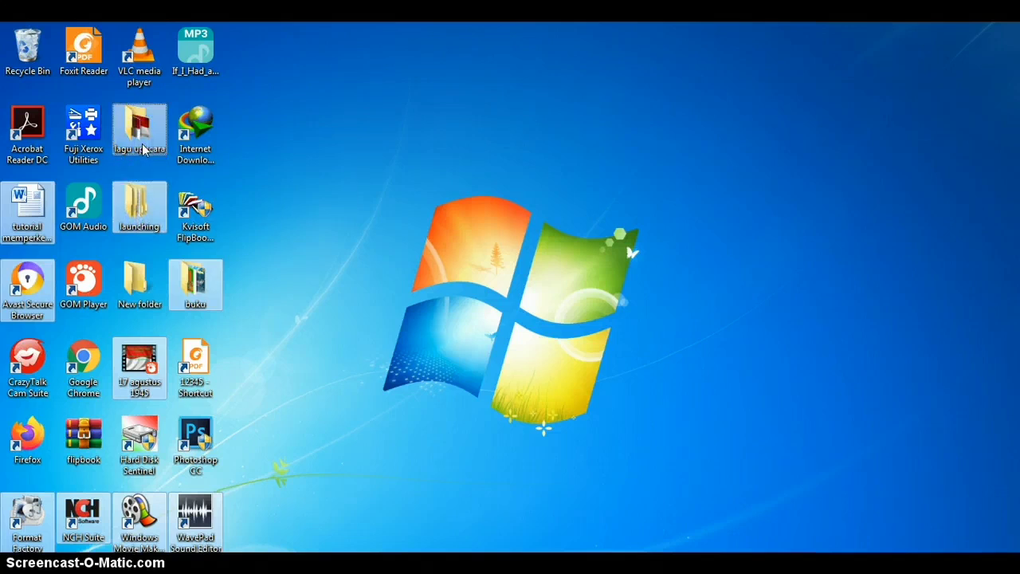
{"action": "left_click", "coordinate": [190, 67], "text": "ctrl"}
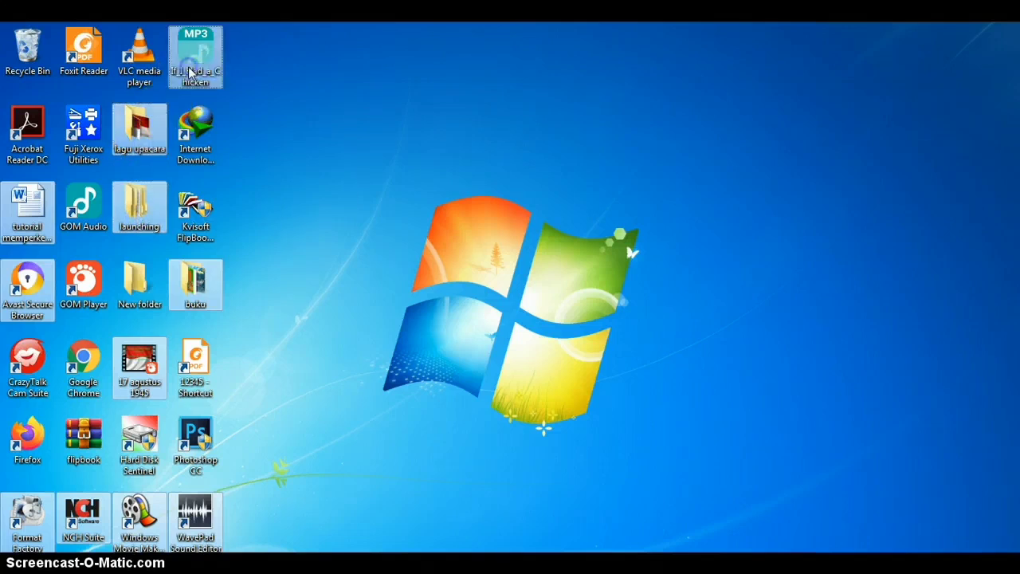
{"action": "left_click", "coordinate": [147, 70], "text": "ctrl"}
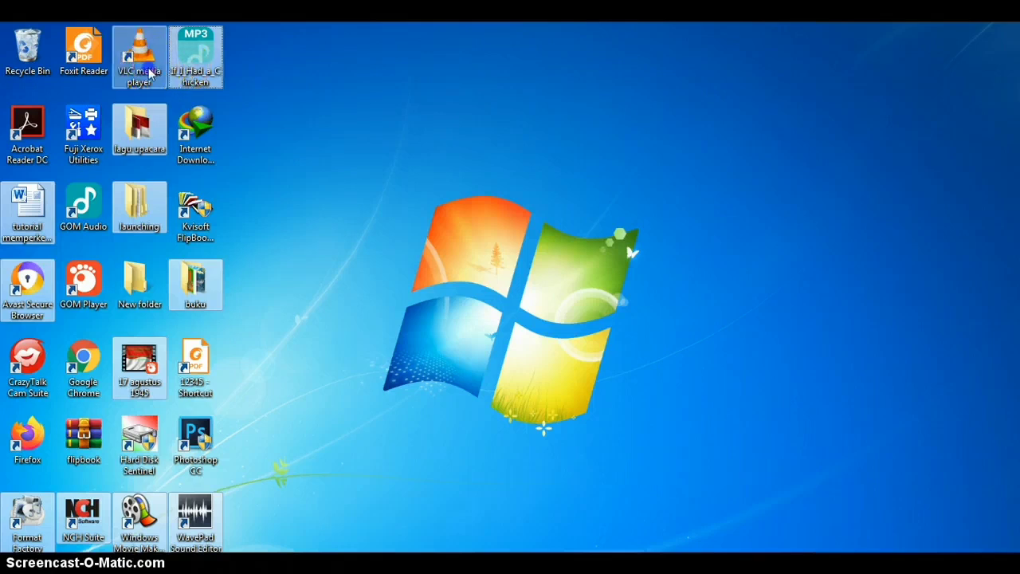
{"action": "left_click", "coordinate": [90, 53], "text": "ctrl"}
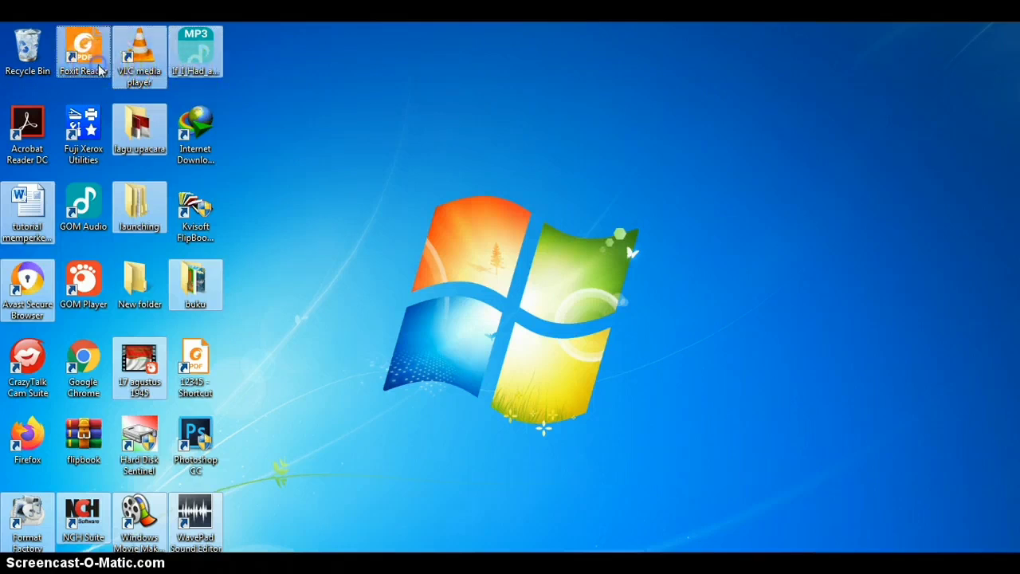
{"action": "left_click", "coordinate": [42, 132], "text": "ctrl"}
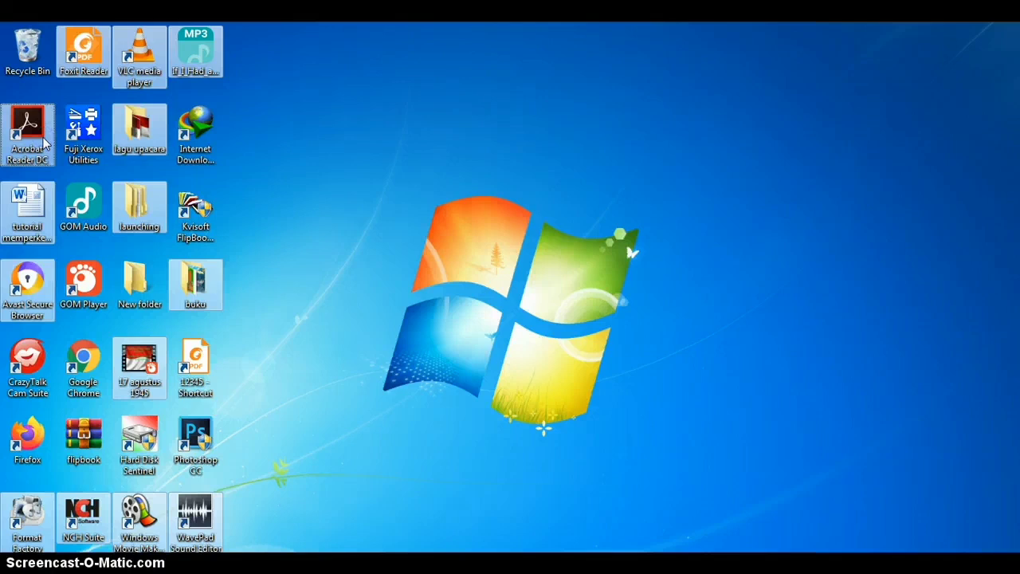
{"action": "left_click", "coordinate": [214, 163], "text": "ctrl"}
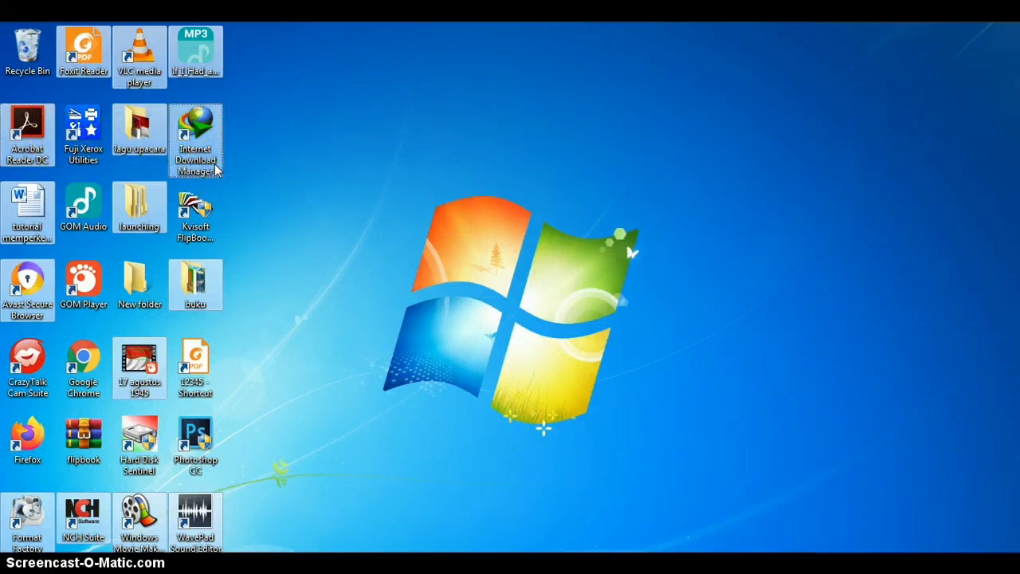
{"action": "key", "text": "Delete"}
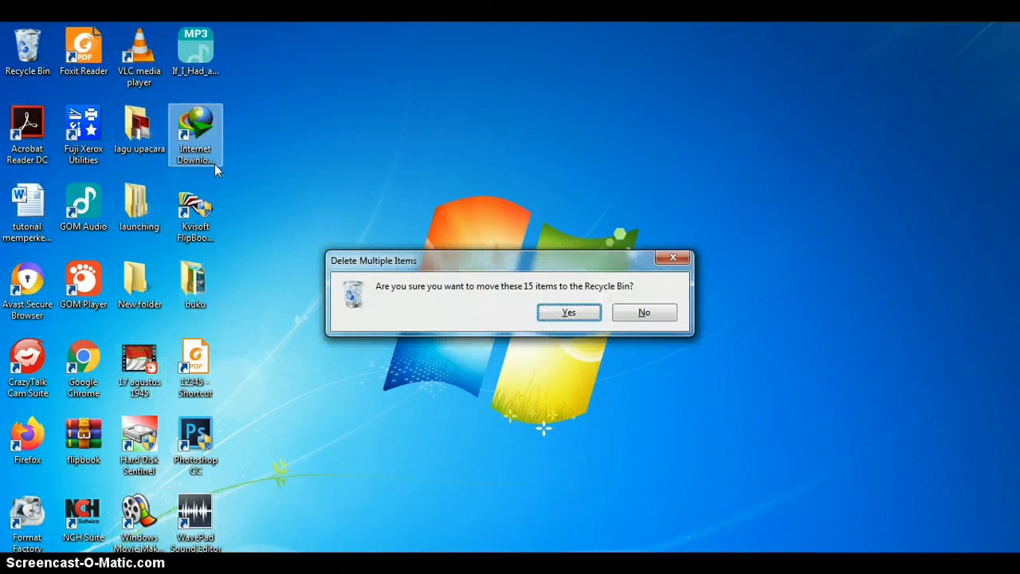
{"action": "left_click", "coordinate": [563, 316]}
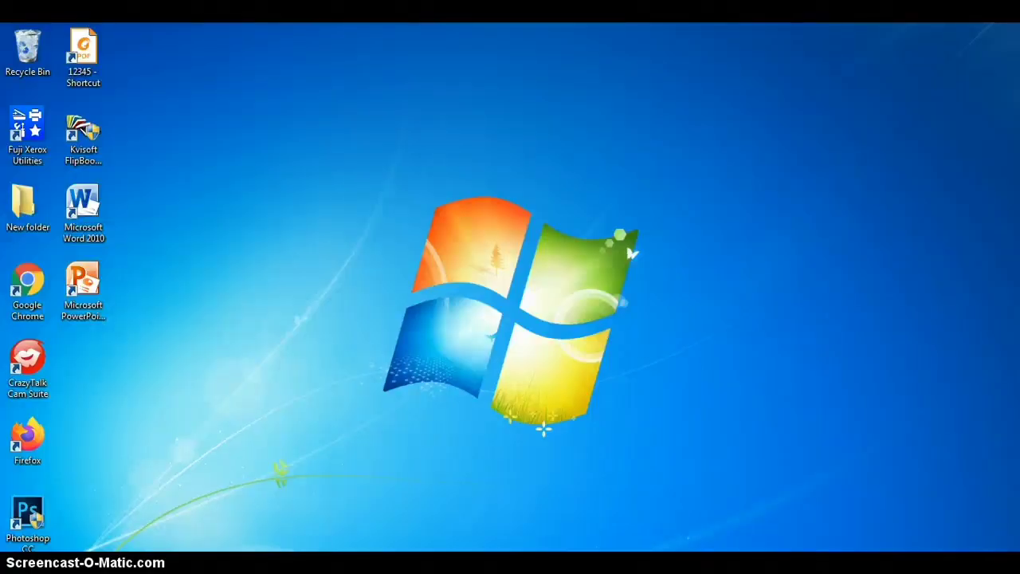
Uninstall FormatFactory through the Control Panel's list of installed programs and confirm the removal
{"action": "left_click", "coordinate": [19, 560]}
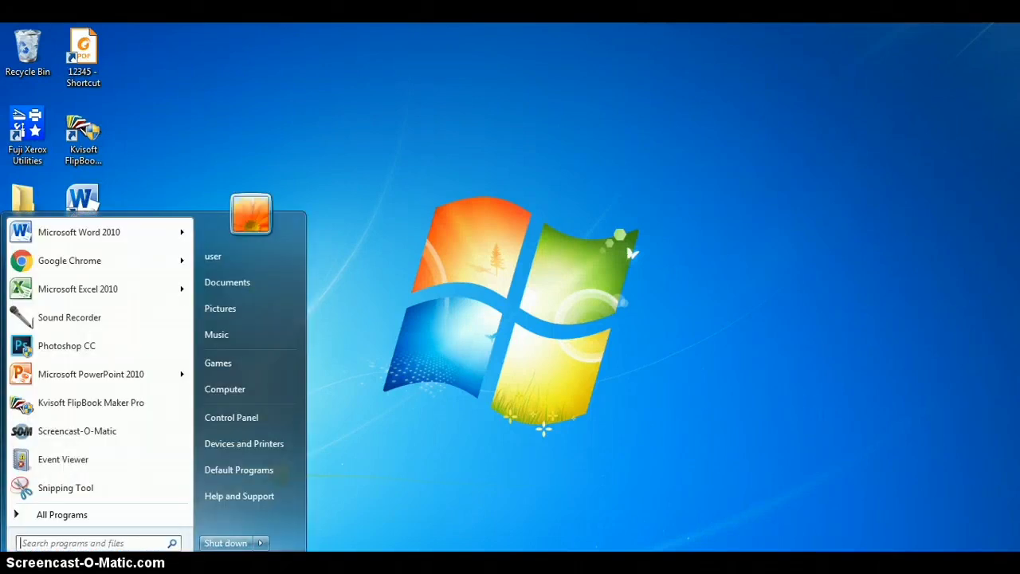
{"action": "left_click", "coordinate": [231, 417]}
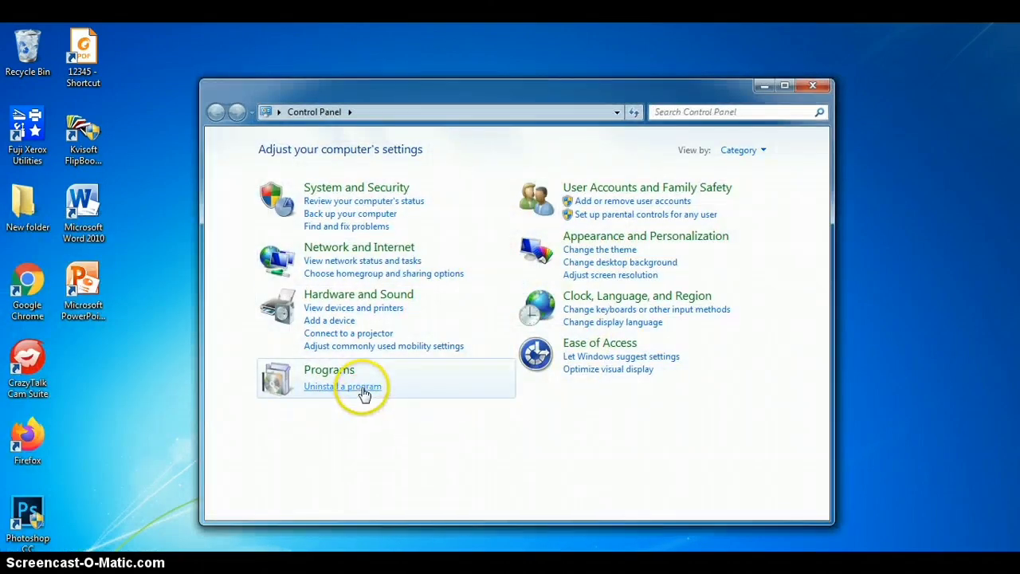
{"action": "left_click", "coordinate": [362, 390]}
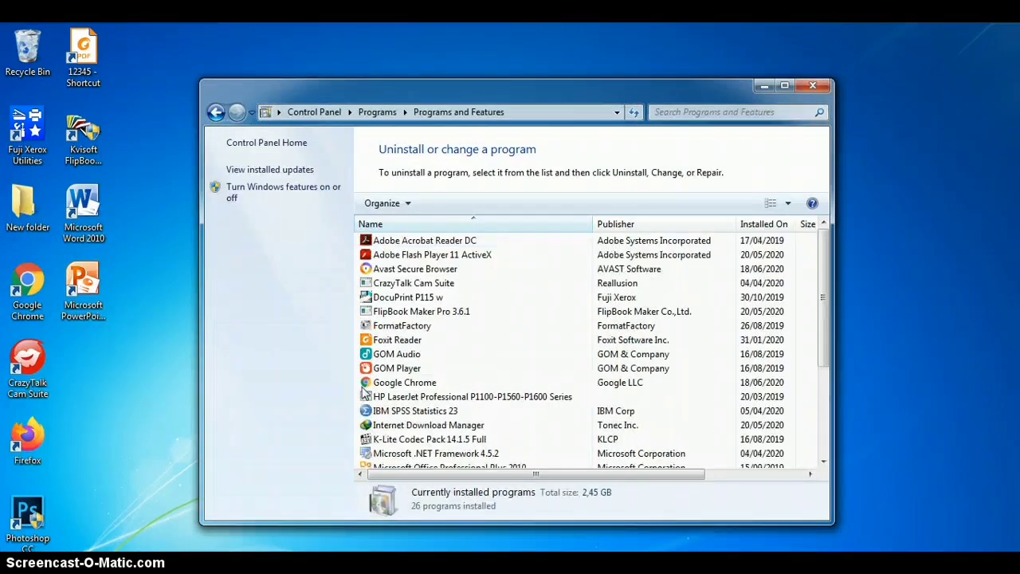
{"action": "left_click", "coordinate": [402, 327]}
{"action": "right_click", "coordinate": [424, 330]}
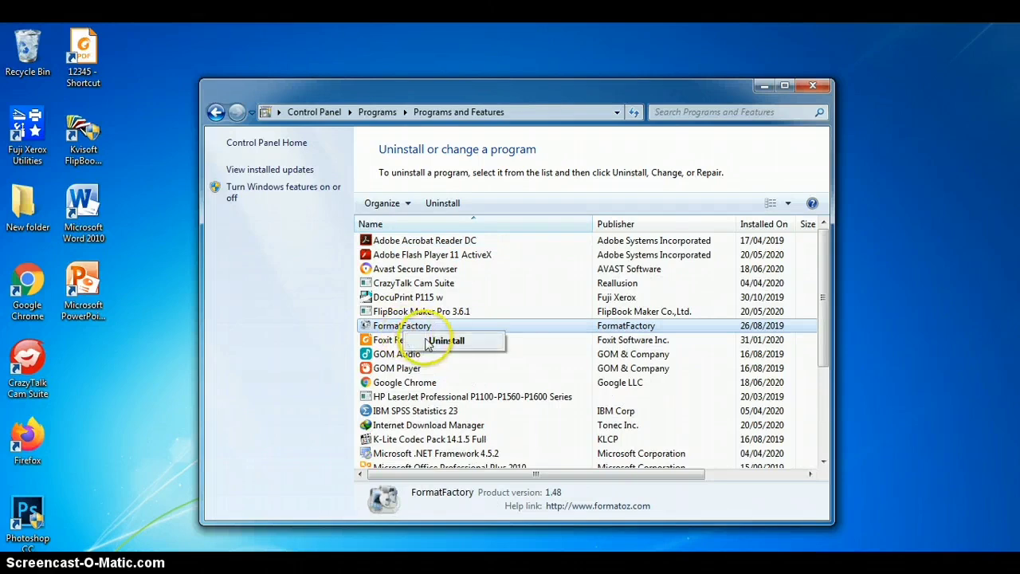
{"action": "left_click", "coordinate": [435, 341]}
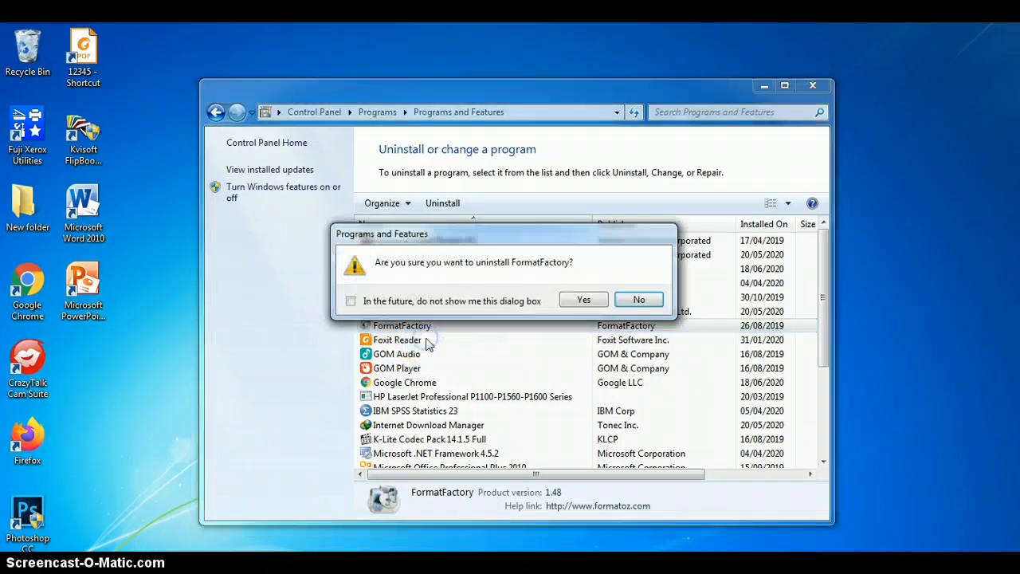
{"action": "left_click", "coordinate": [585, 300]}
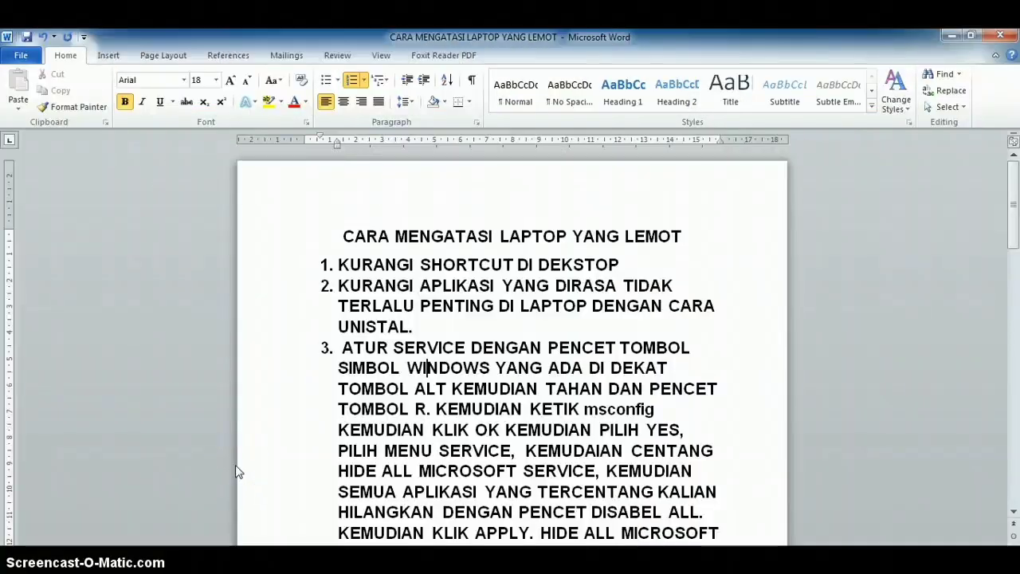
Run msconfig to open the System Configuration utility
{"action": "key", "text": "super+r"}
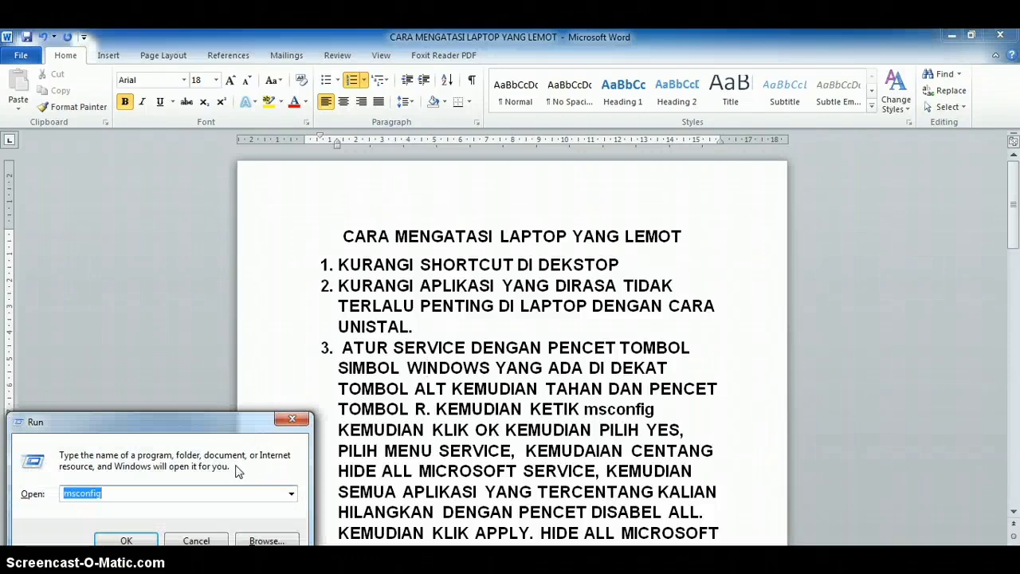
{"action": "key", "text": "BackSpace"}
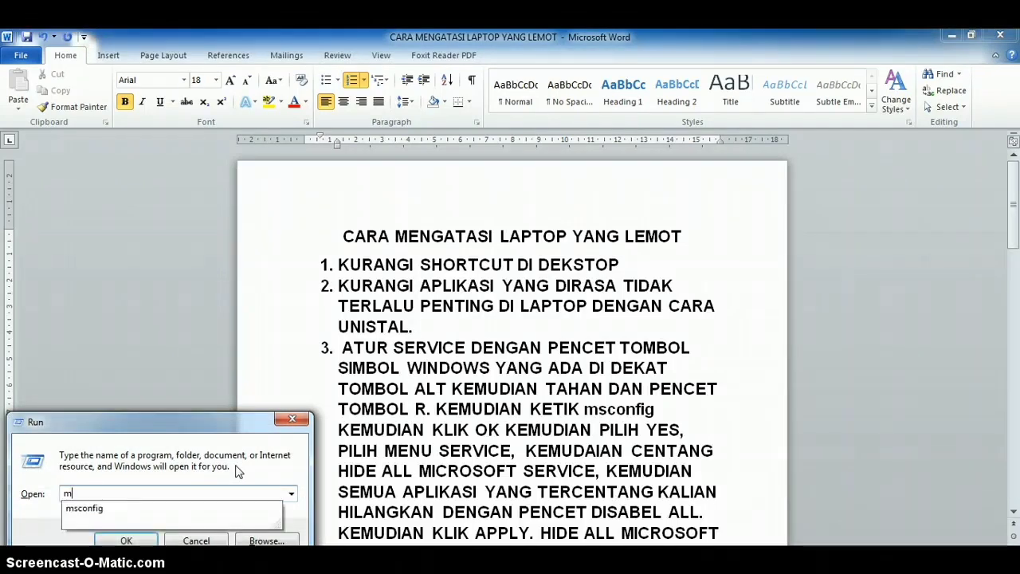
{"action": "left_click", "coordinate": [124, 517]}
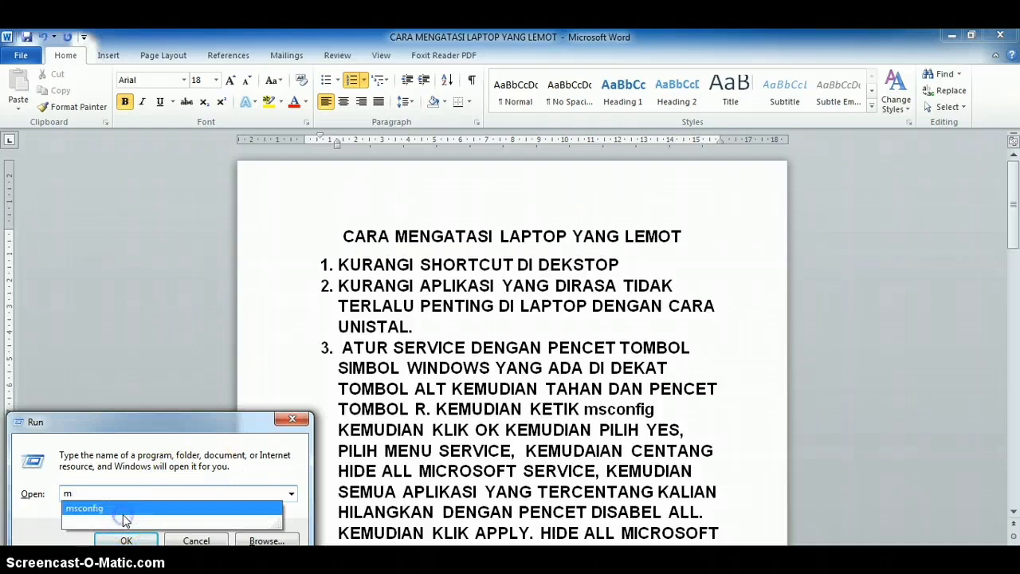
{"action": "left_click", "coordinate": [125, 540]}
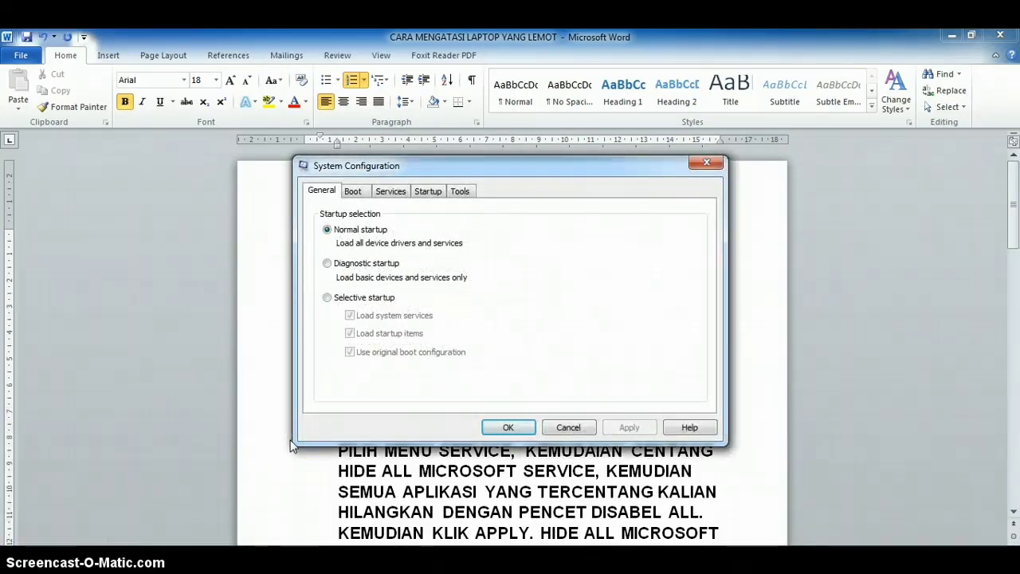
Hide all Microsoft services in the service list, disable all the remaining ones and apply the change
{"action": "key", "text": "ctrl+Tab"}
{"action": "key", "text": "ctrl+Tab"}
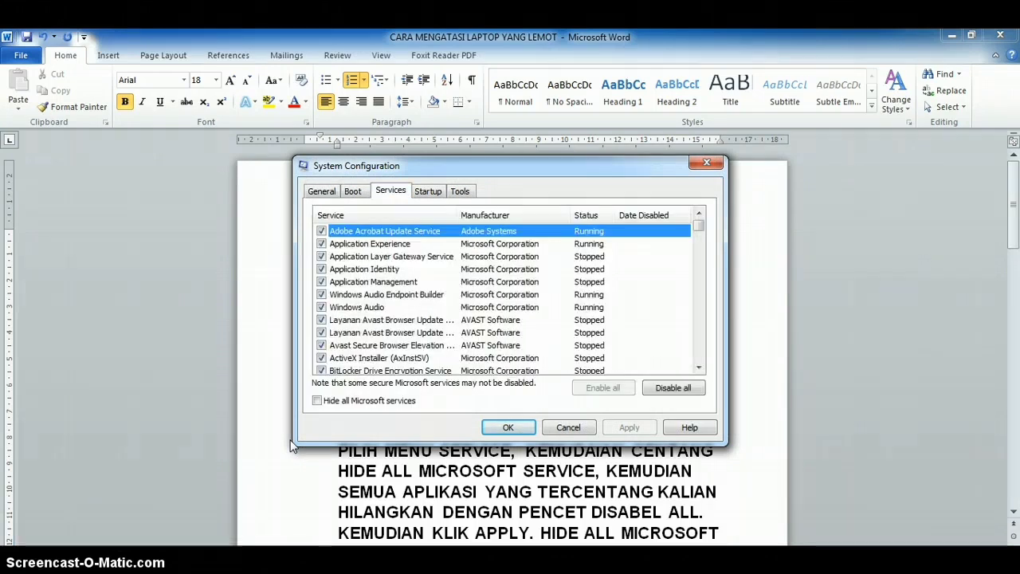
{"action": "left_click", "coordinate": [316, 400]}
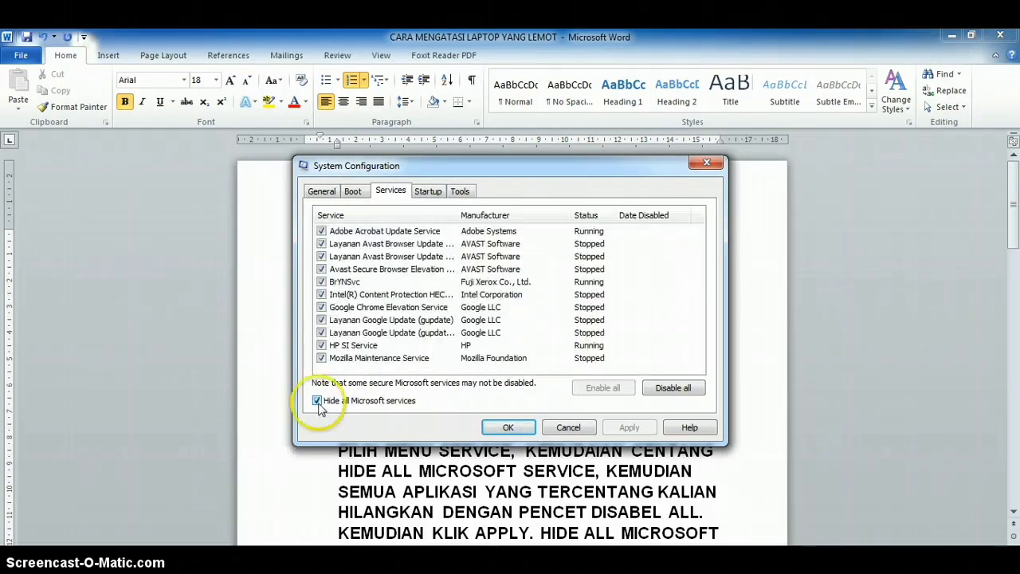
{"action": "left_click", "coordinate": [684, 391]}
{"action": "left_click", "coordinate": [643, 427]}
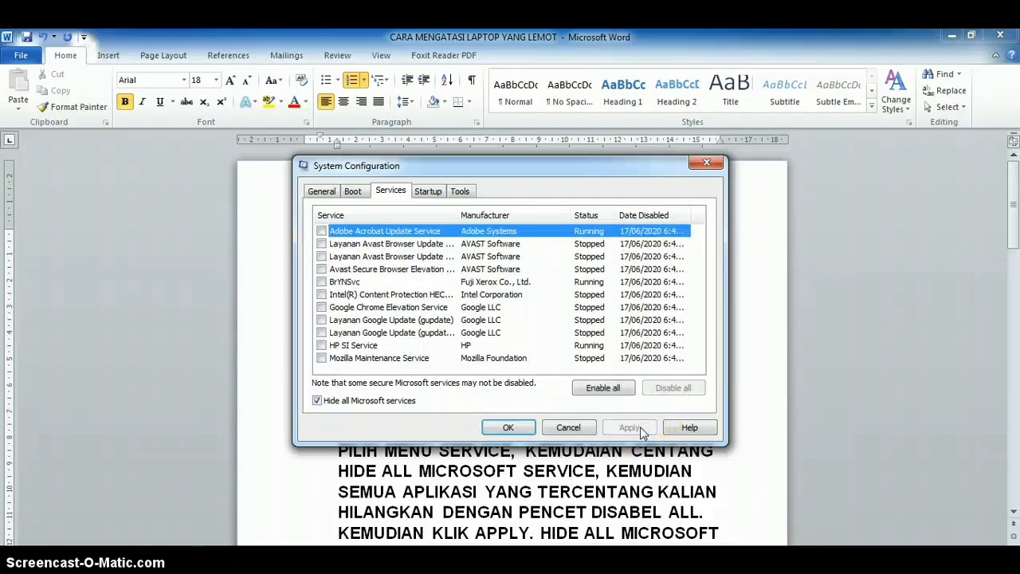
Show the Microsoft services again, disable the Windows Update service, and apply the configuration without restarting the computer
{"action": "left_click", "coordinate": [317, 401]}
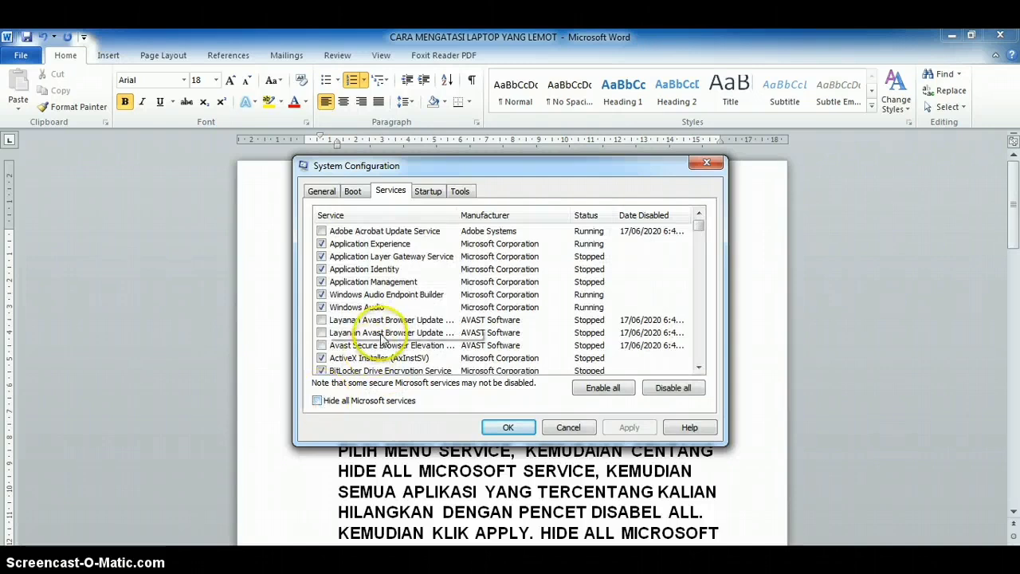
{"action": "left_click_drag", "start_coordinate": [701, 230], "coordinate": [698, 361]}
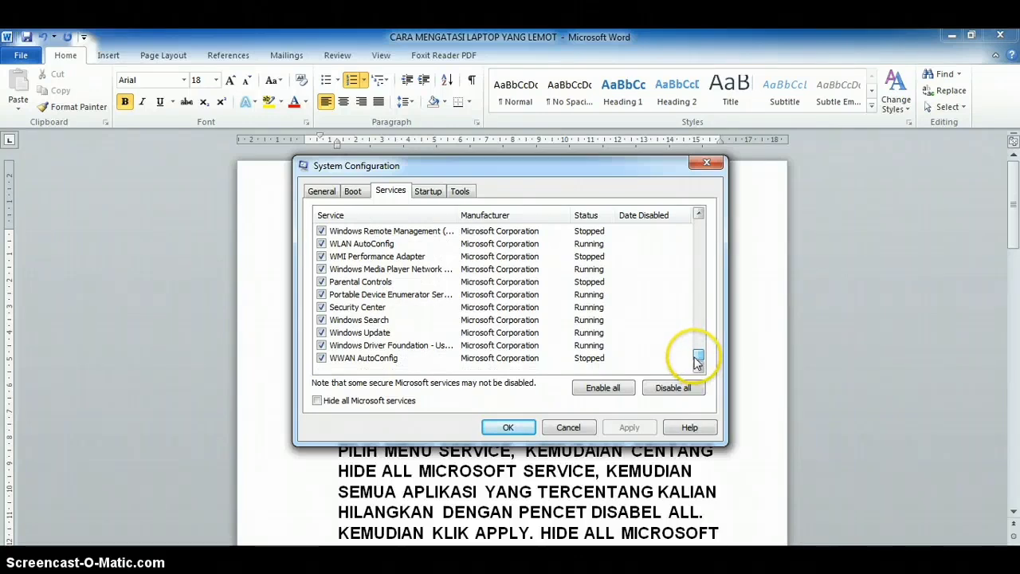
{"action": "left_click", "coordinate": [321, 333]}
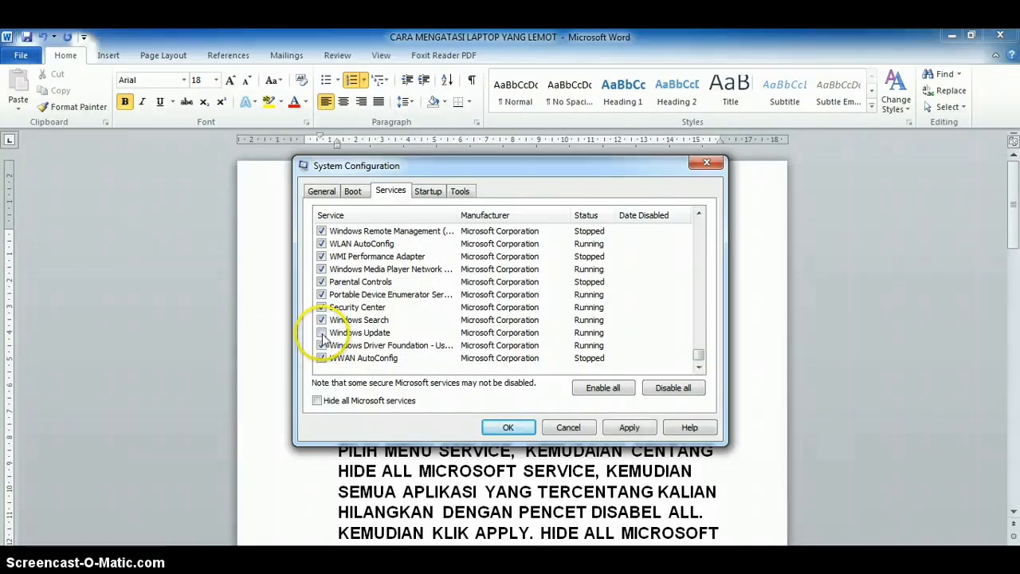
{"action": "left_click", "coordinate": [629, 428]}
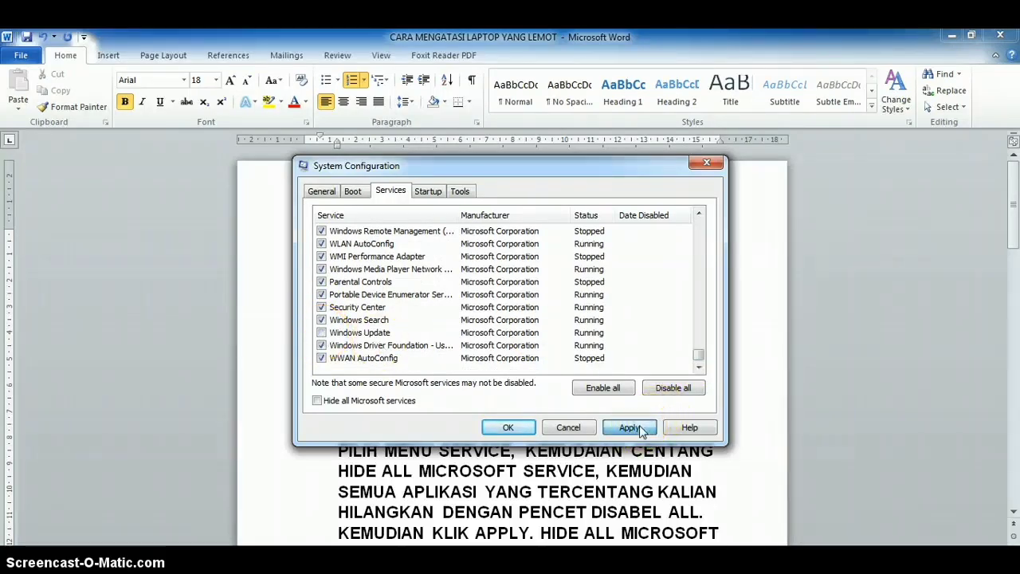
{"action": "left_click", "coordinate": [504, 428]}
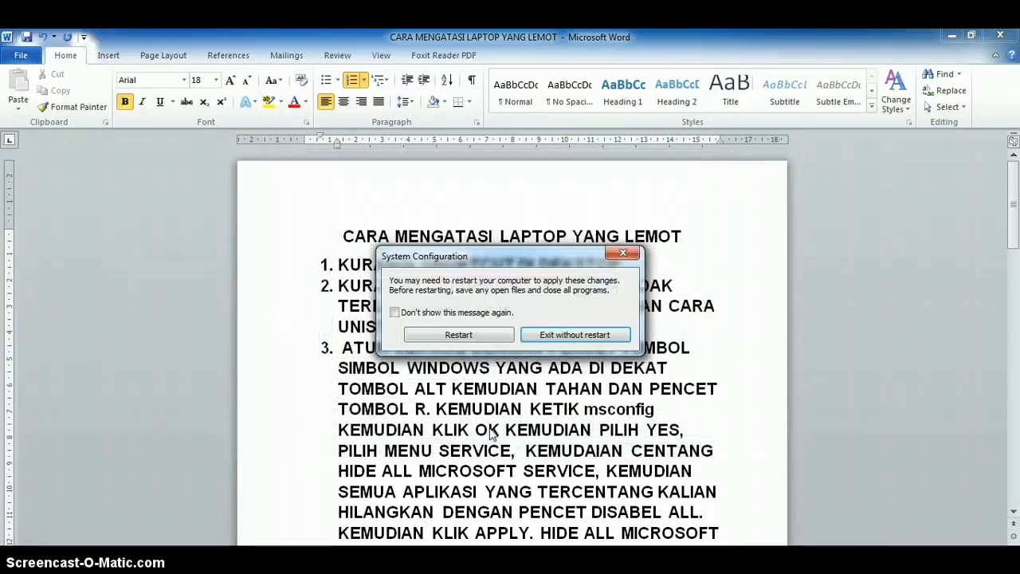
{"action": "left_click", "coordinate": [545, 334]}
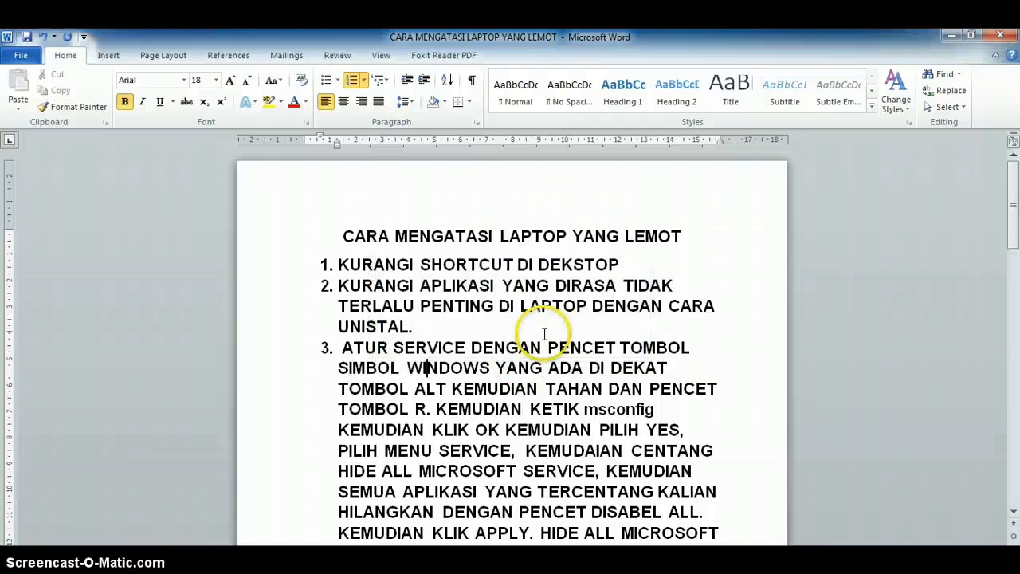
View item 4 of the Word document, which covers the startup settings
{"action": "left_click_drag", "start_coordinate": [1014, 200], "coordinate": [1010, 257]}
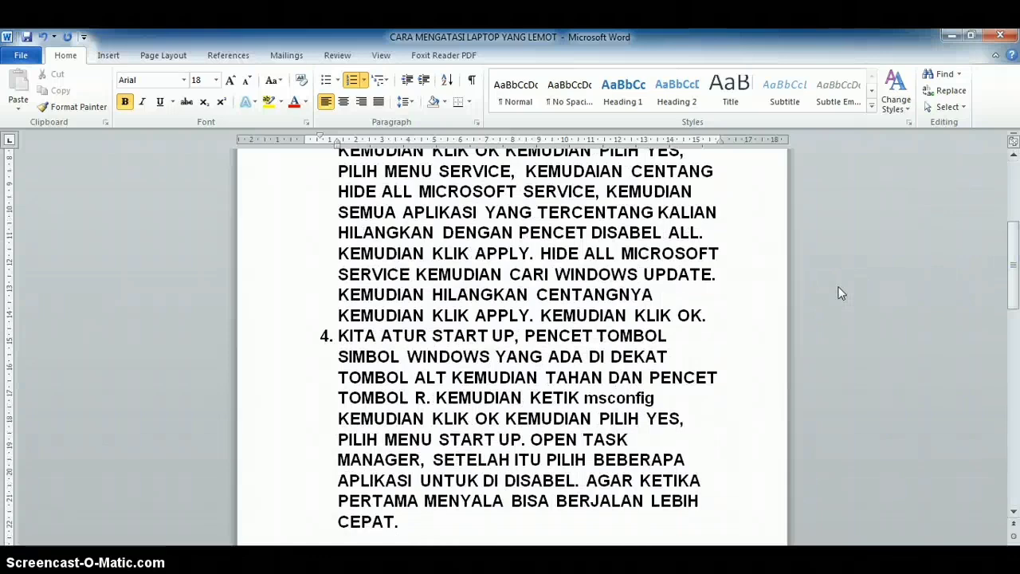
Run msconfig again and show the list of startup items in System Configuration
{"action": "key", "text": "super+r"}
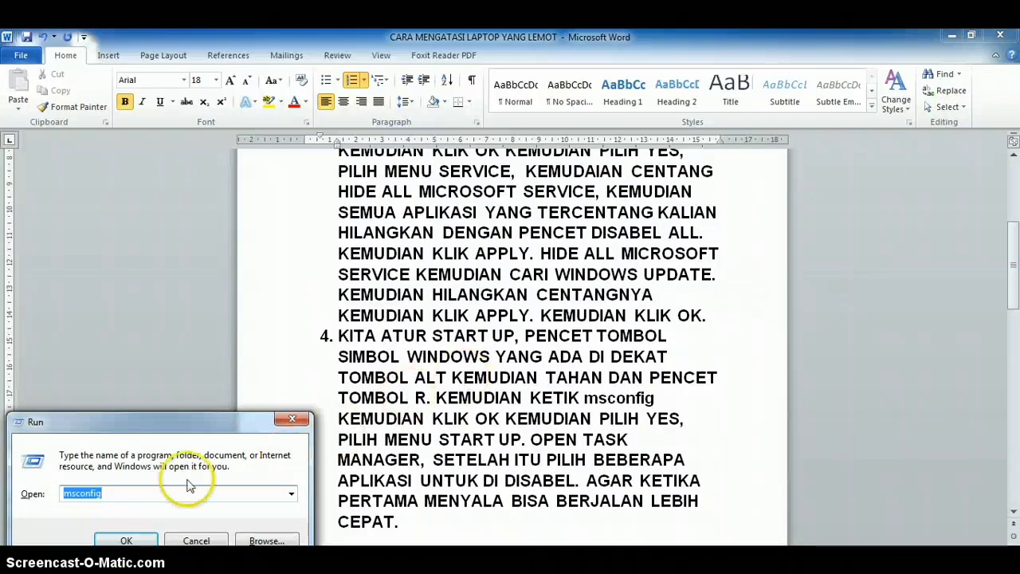
{"action": "left_click", "coordinate": [124, 540]}
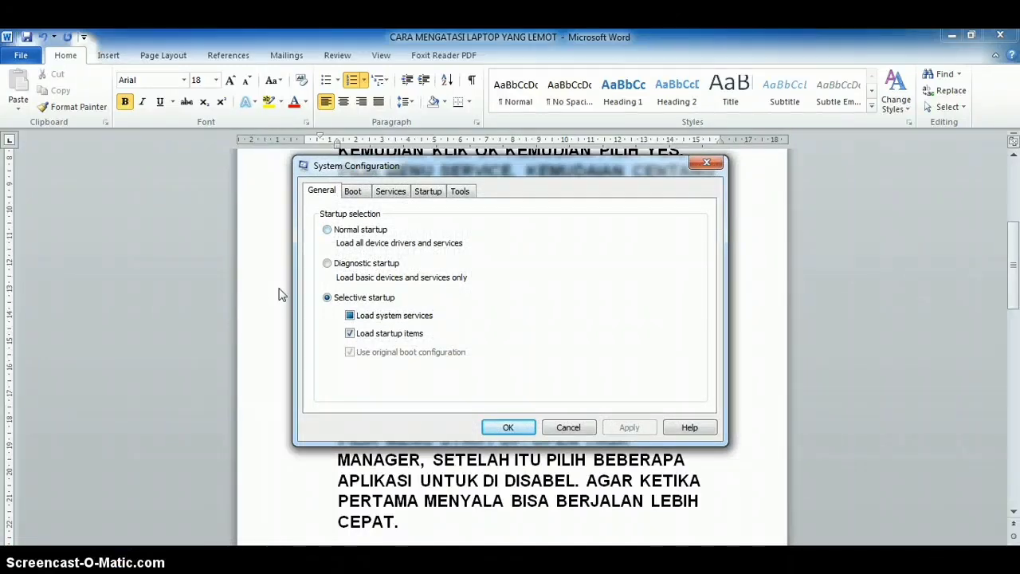
{"action": "key", "text": "ctrl+Tab"}
{"action": "key", "text": "ctrl+Tab"}
{"action": "key", "text": "ctrl+Tab"}
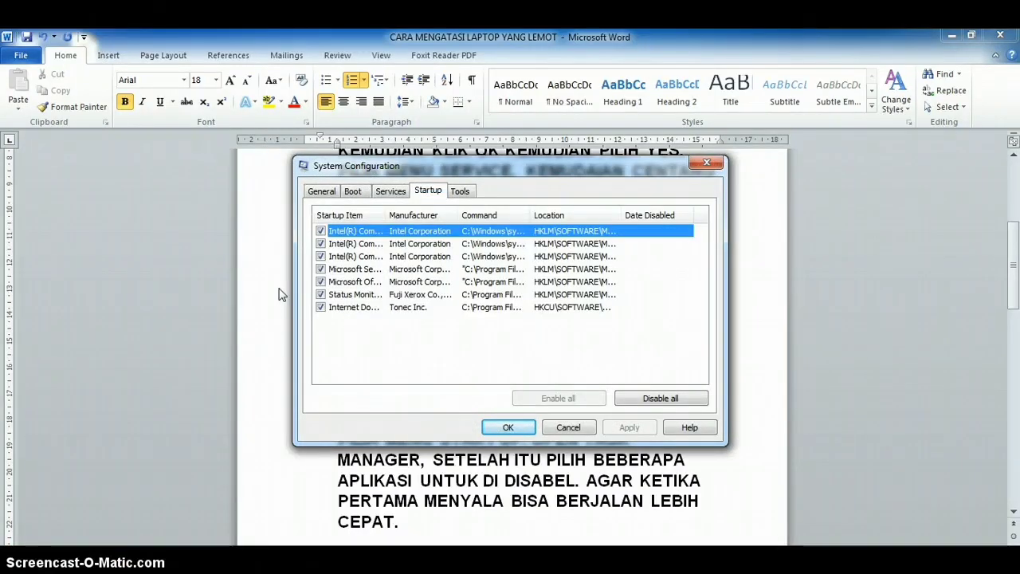
Disable the Internet Download Manager (IDM) startup item, apply the change and exit without restarting the computer
{"action": "left_click_drag", "start_coordinate": [387, 216], "coordinate": [495, 217]}
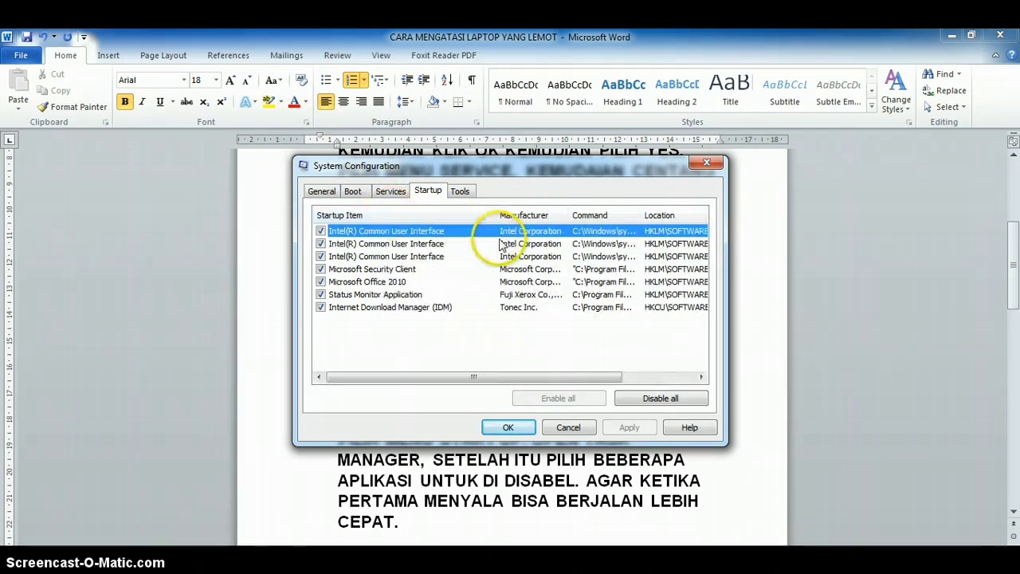
{"action": "left_click", "coordinate": [322, 308]}
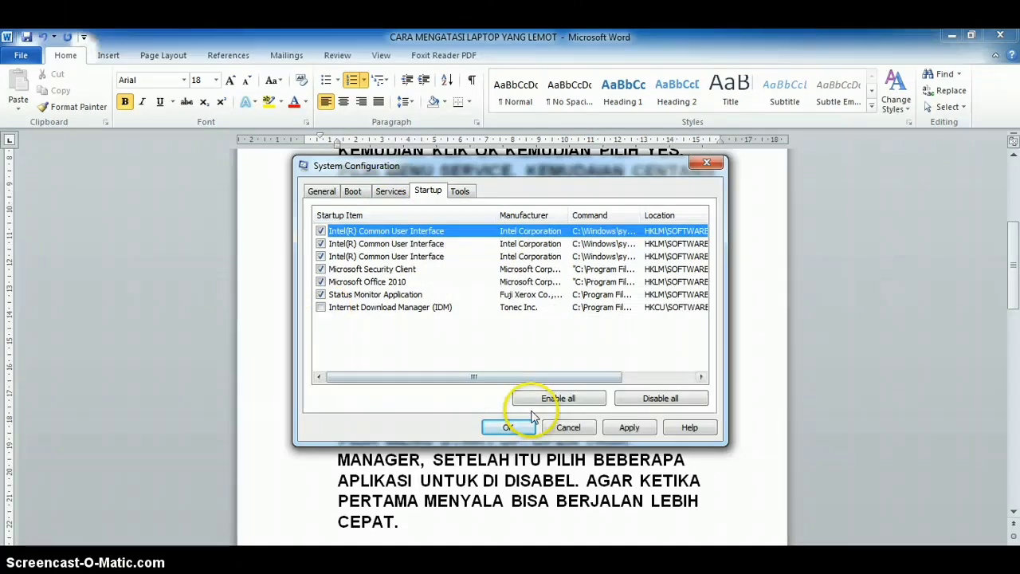
{"action": "left_click", "coordinate": [624, 428]}
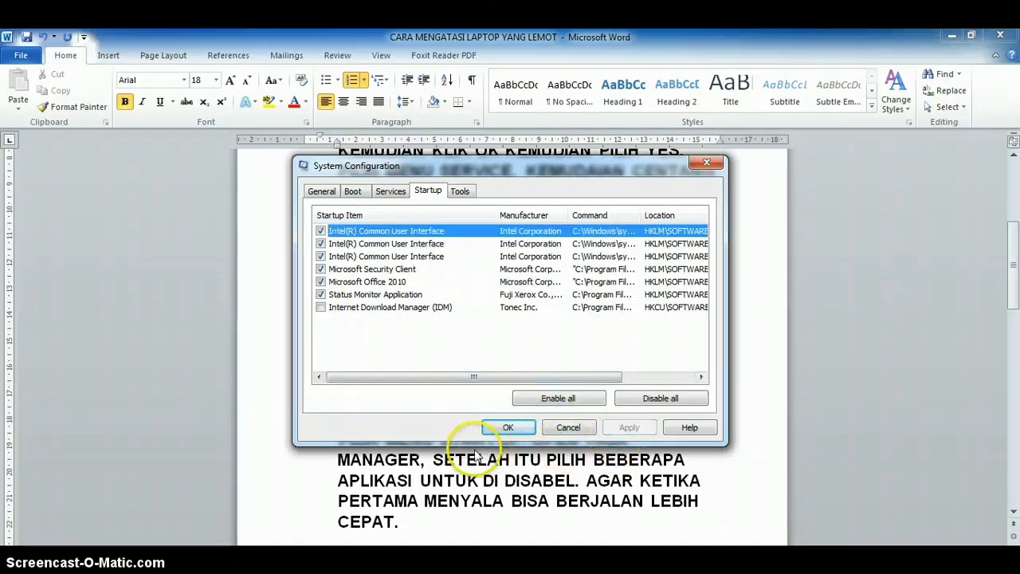
{"action": "left_click", "coordinate": [491, 425]}
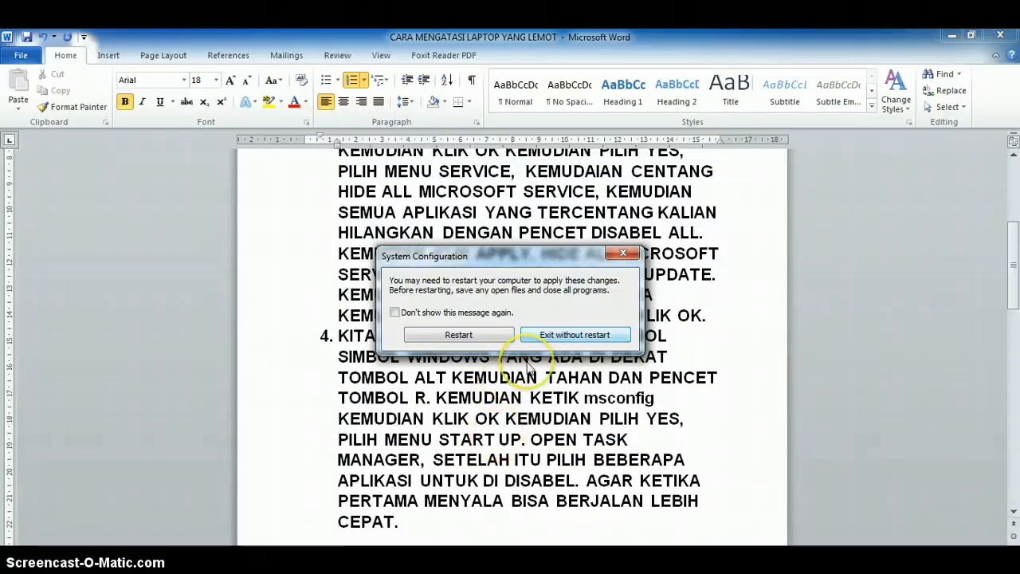
{"action": "left_click", "coordinate": [576, 334]}
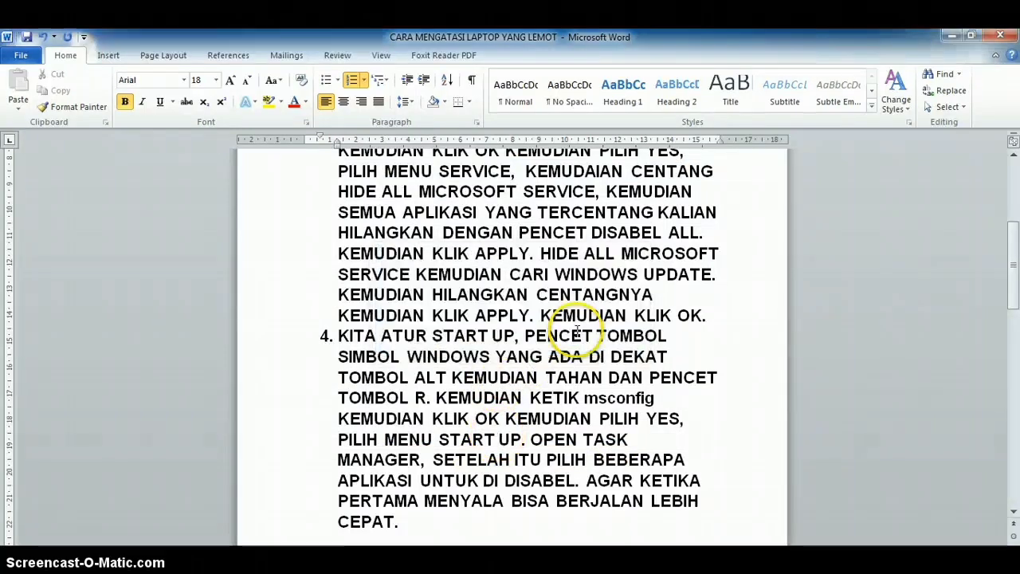
View items 5 and 6 of the Word document, which cover emptying the SoftwareDistribution Download folder and cleaning the disks
{"action": "left_click", "coordinate": [500, 521]}
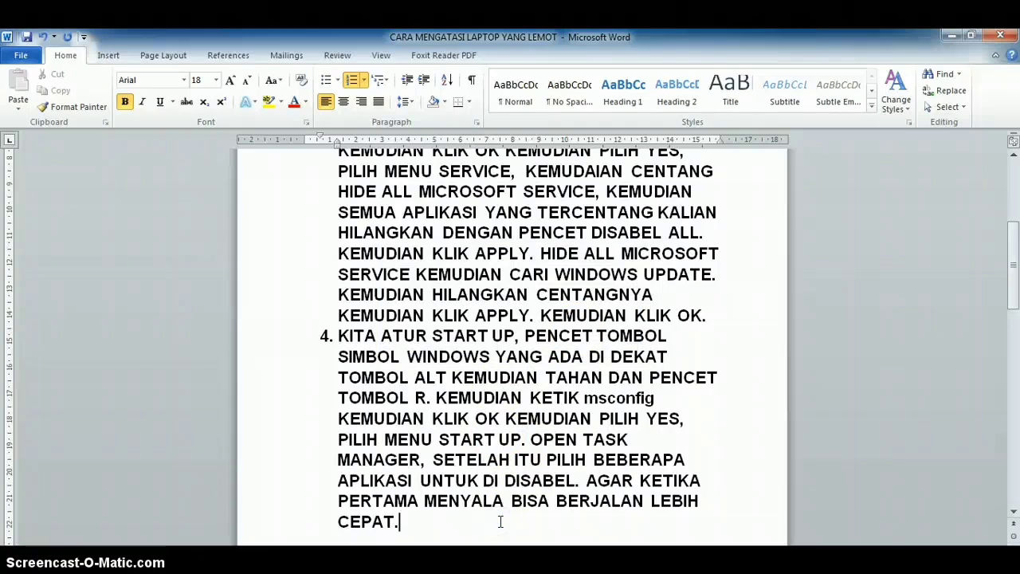
{"action": "scroll", "coordinate": [501, 521], "scroll_direction": "down", "scroll_amount": 5}
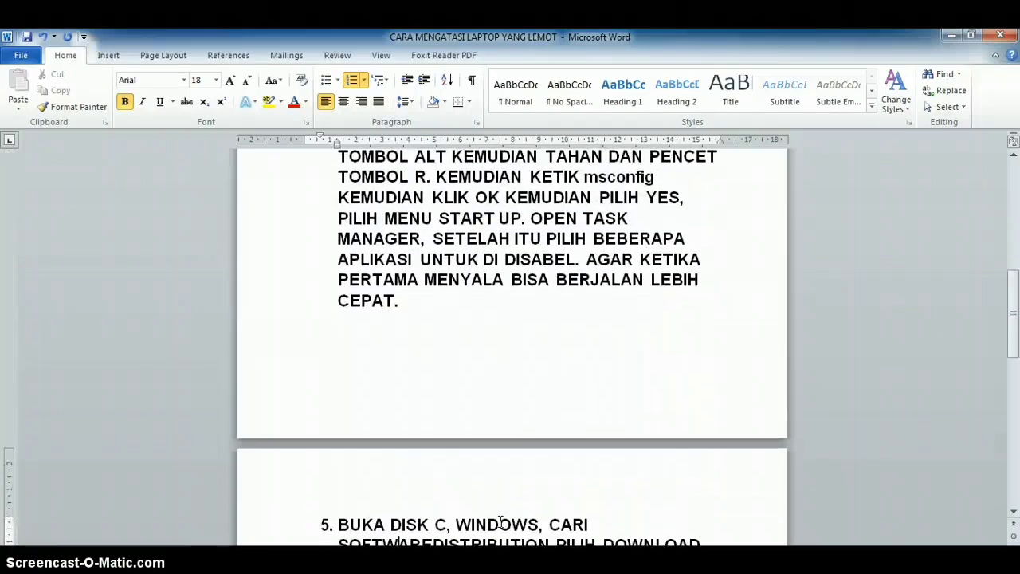
{"action": "scroll", "coordinate": [500, 521], "scroll_direction": "down", "scroll_amount": 1}
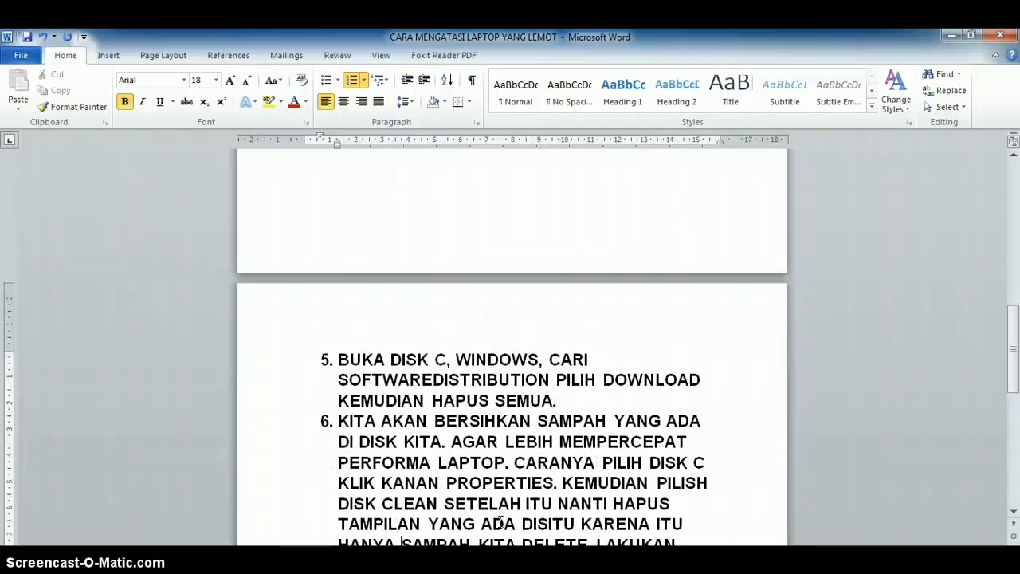
{"action": "scroll", "coordinate": [501, 521], "scroll_direction": "down", "scroll_amount": 2}
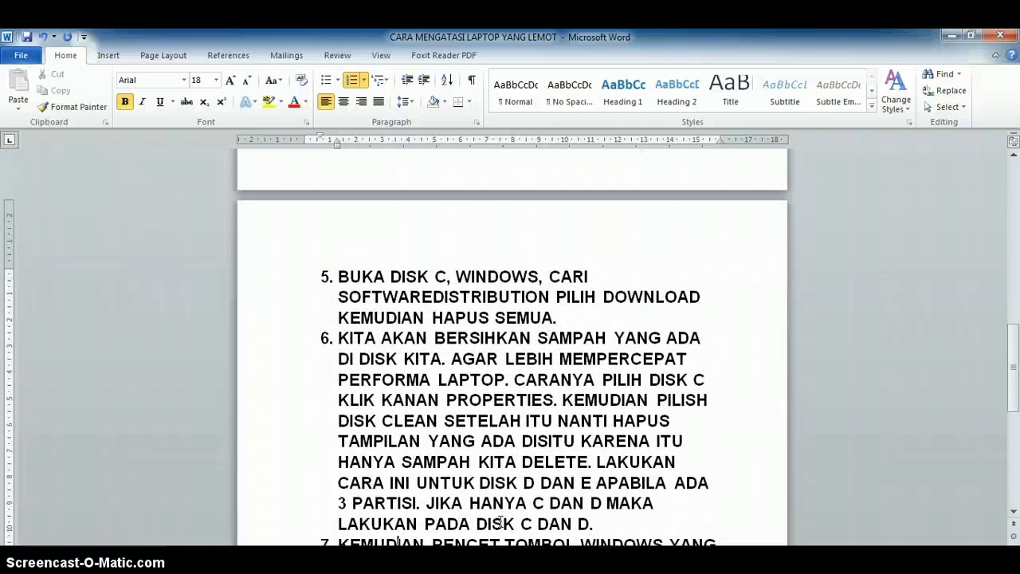
{"action": "scroll", "coordinate": [500, 521], "scroll_direction": "down", "scroll_amount": 1}
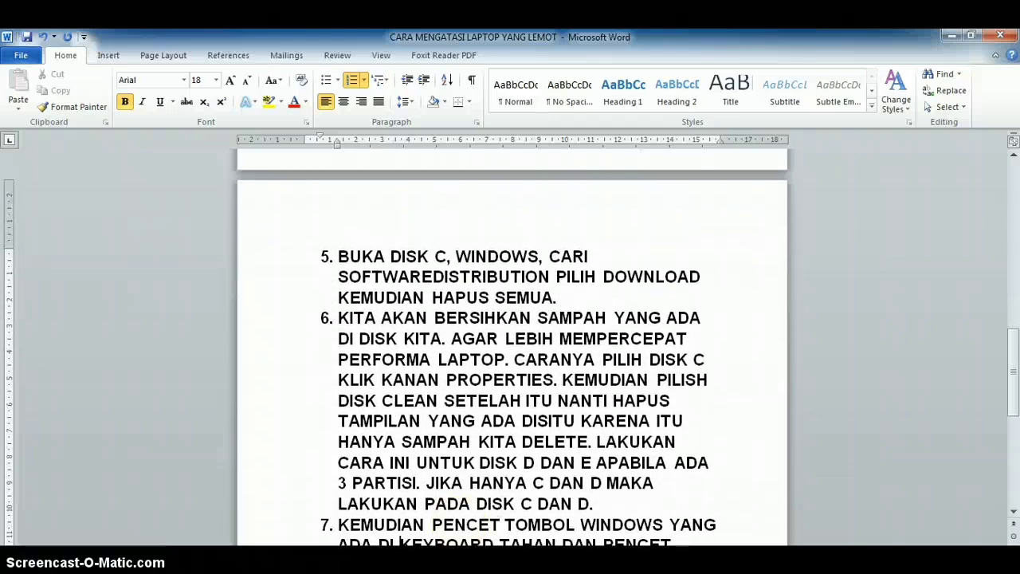
Open the Download folder in C:\Windows\SoftwareDistribution
{"action": "key", "text": "super"}
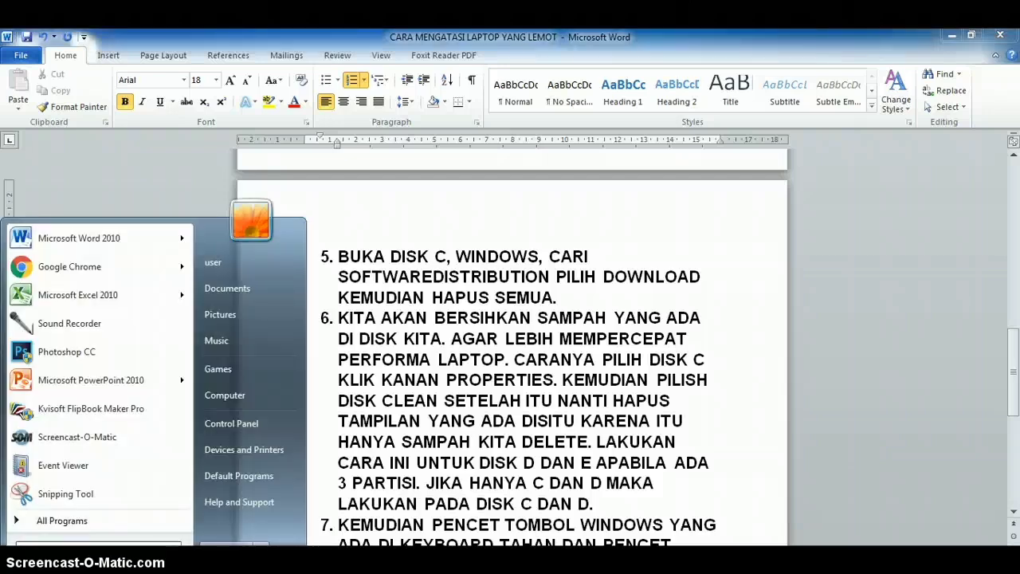
{"action": "left_click", "coordinate": [231, 395]}
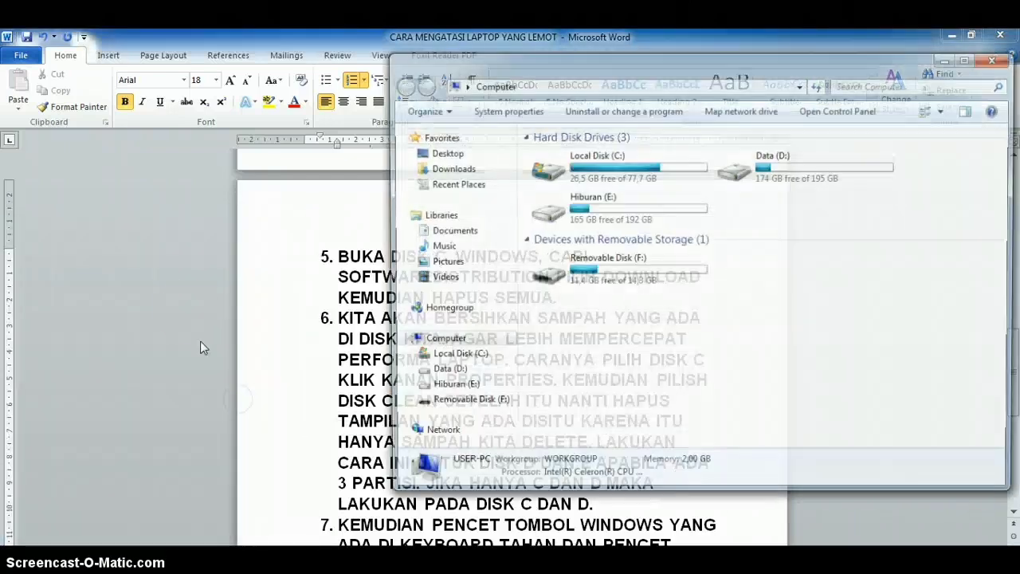
{"action": "left_click", "coordinate": [456, 360]}
{"action": "double_click", "coordinate": [563, 278]}
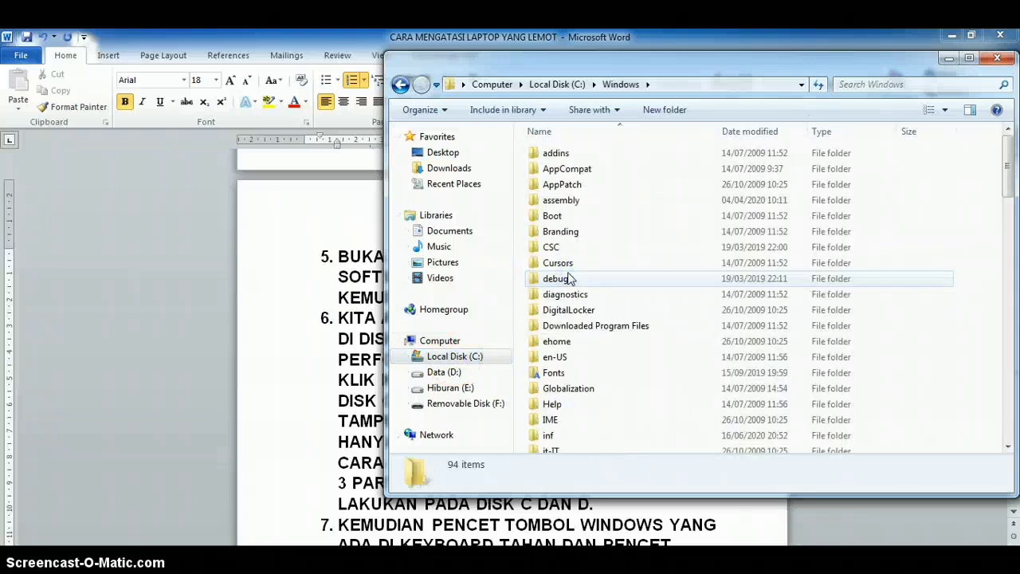
{"action": "left_click_drag", "start_coordinate": [1011, 177], "coordinate": [984, 280]}
{"action": "double_click", "coordinate": [617, 406]}
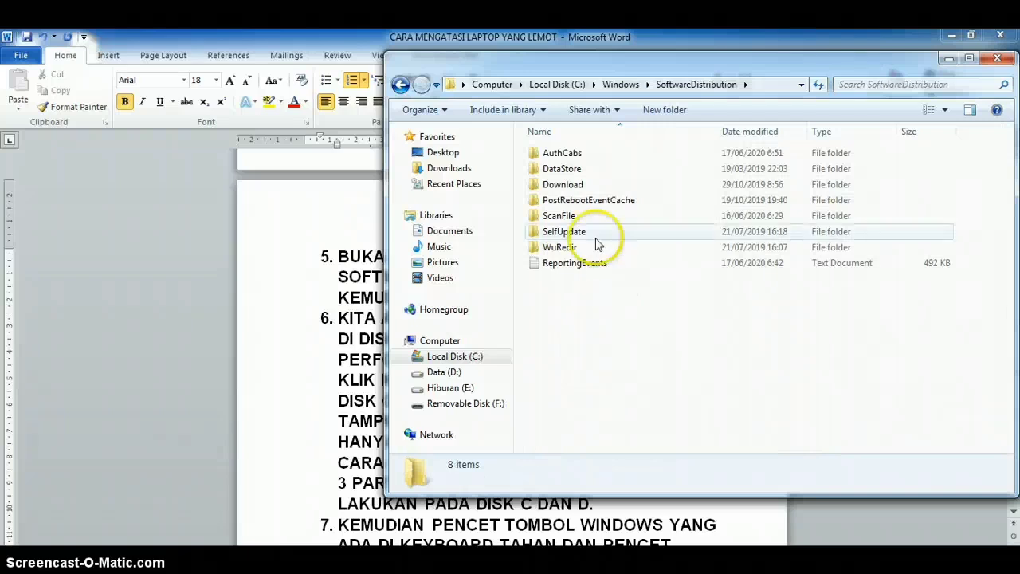
{"action": "double_click", "coordinate": [582, 184]}
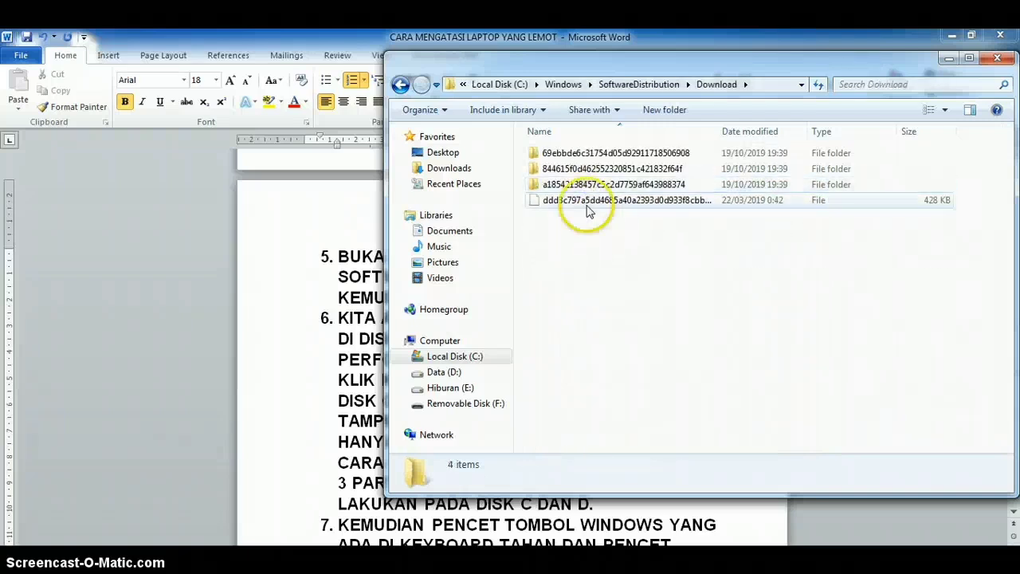
Delete all contents of the Download folder, granting administrator permission for all items, and close the folder window
{"action": "key", "text": "ctrl+a"}
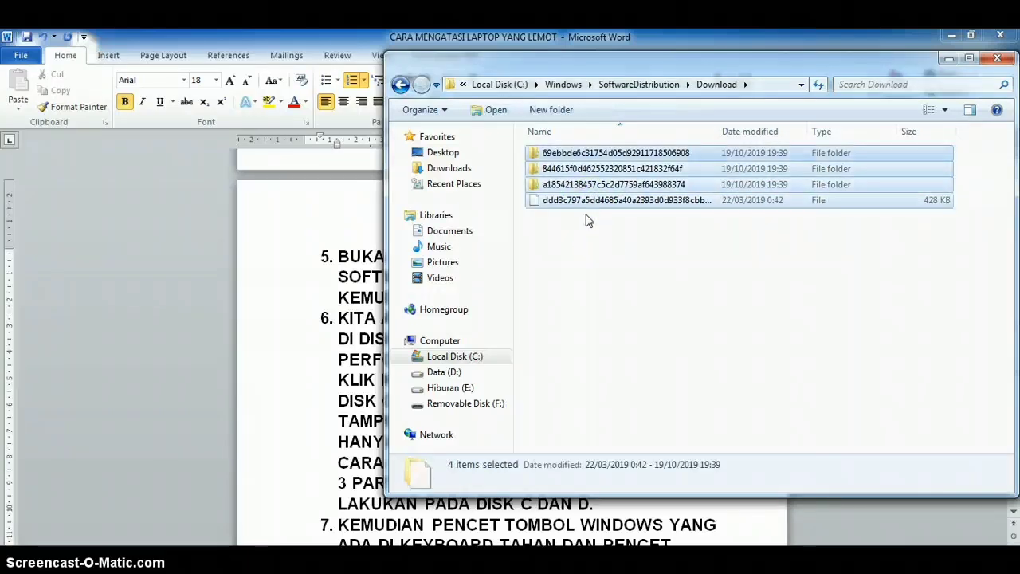
{"action": "key", "text": "Delete"}
{"action": "left_click", "coordinate": [568, 319]}
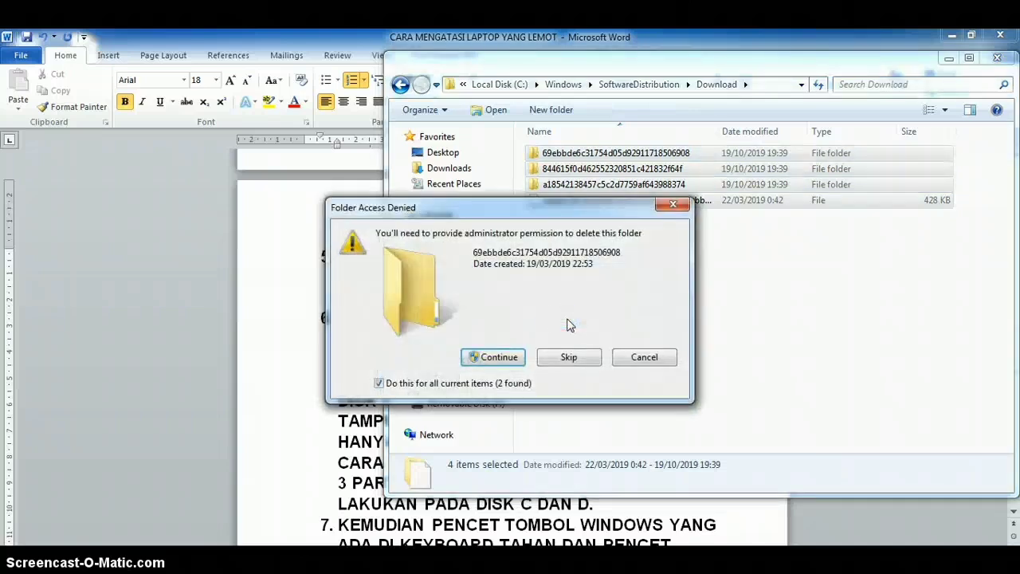
{"action": "left_click", "coordinate": [503, 360]}
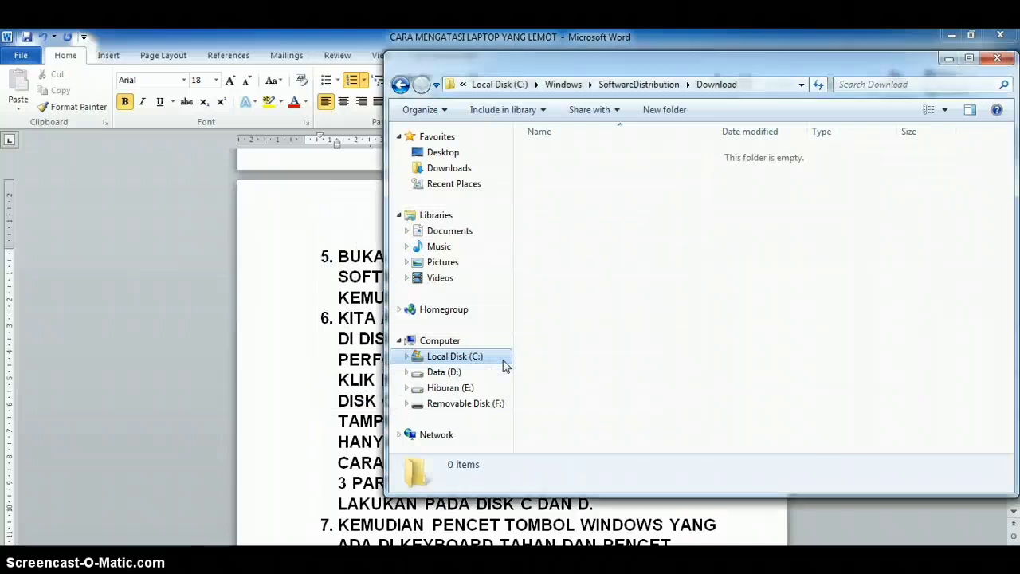
{"action": "left_click", "coordinate": [998, 58]}
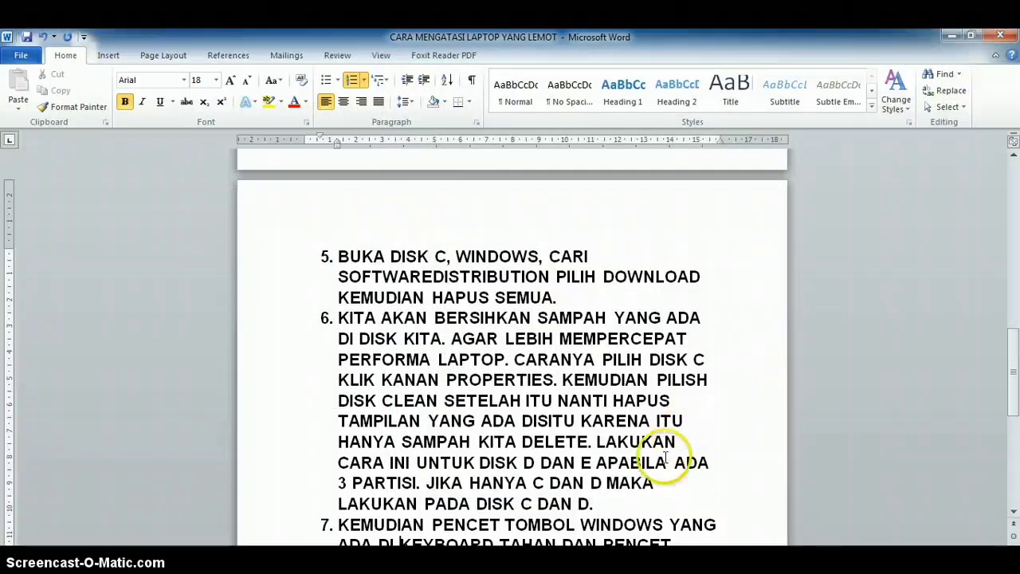
Open the properties of Local Disk (C:) and start Disk Cleanup for the drive
{"action": "left_click", "coordinate": [630, 502]}
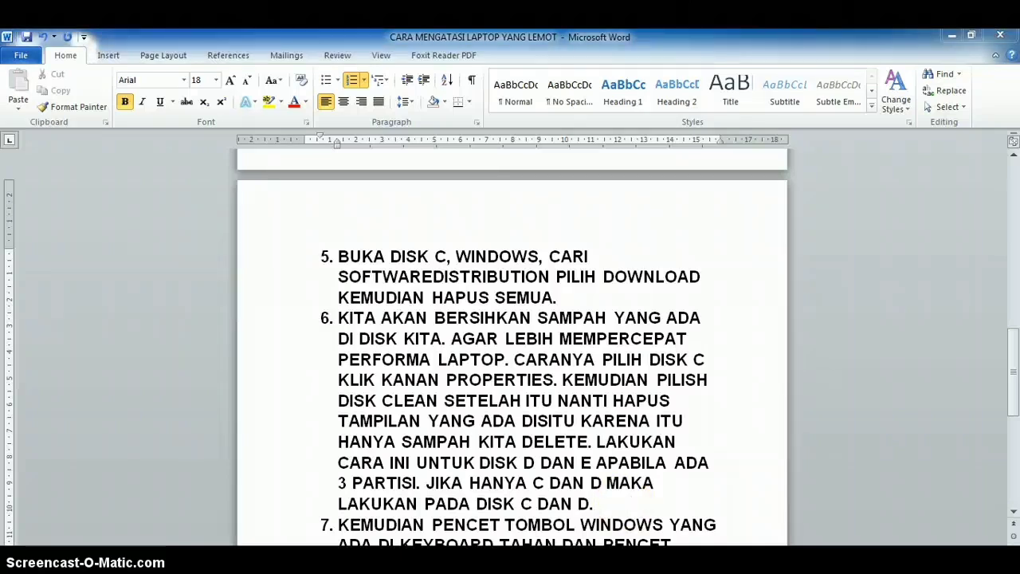
{"action": "key", "text": "super+e"}
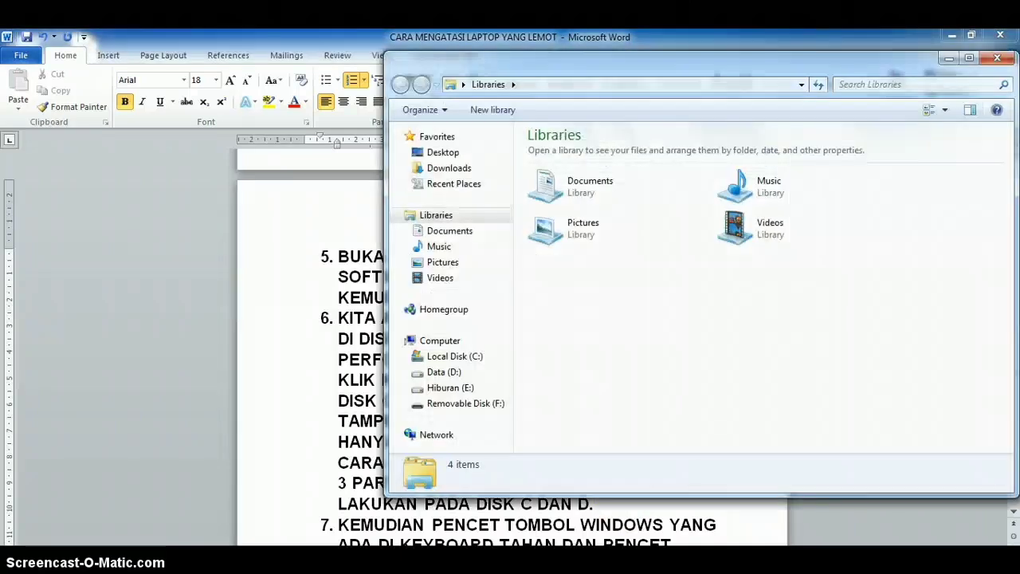
{"action": "left_click", "coordinate": [464, 359]}
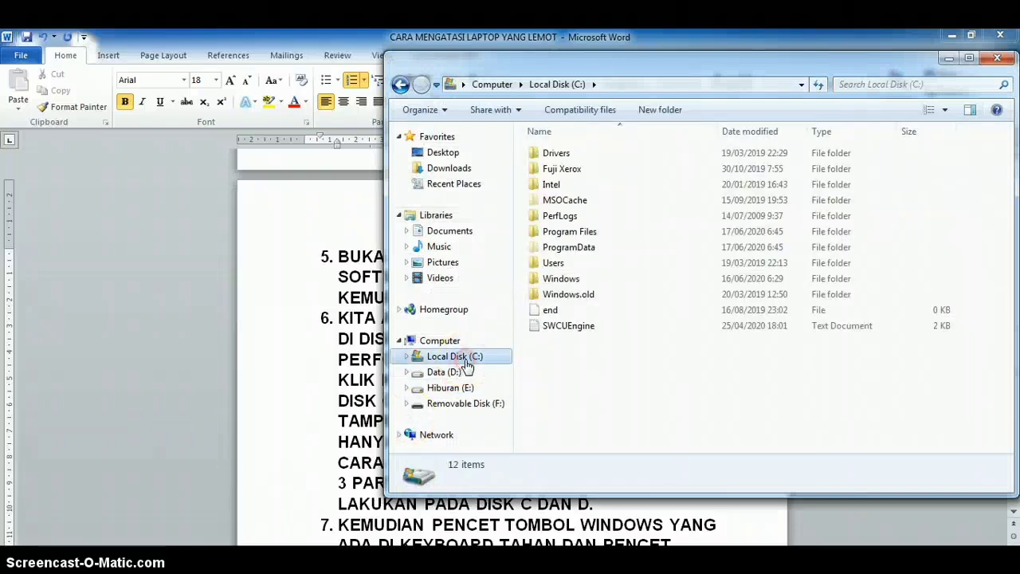
{"action": "right_click", "coordinate": [467, 365]}
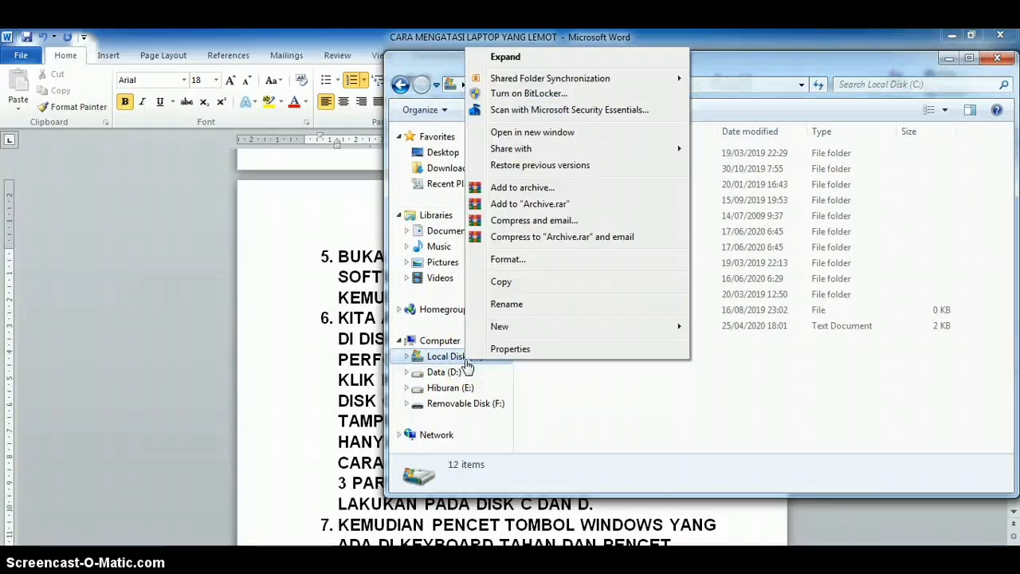
{"action": "left_click", "coordinate": [515, 349]}
{"action": "left_click", "coordinate": [750, 445]}
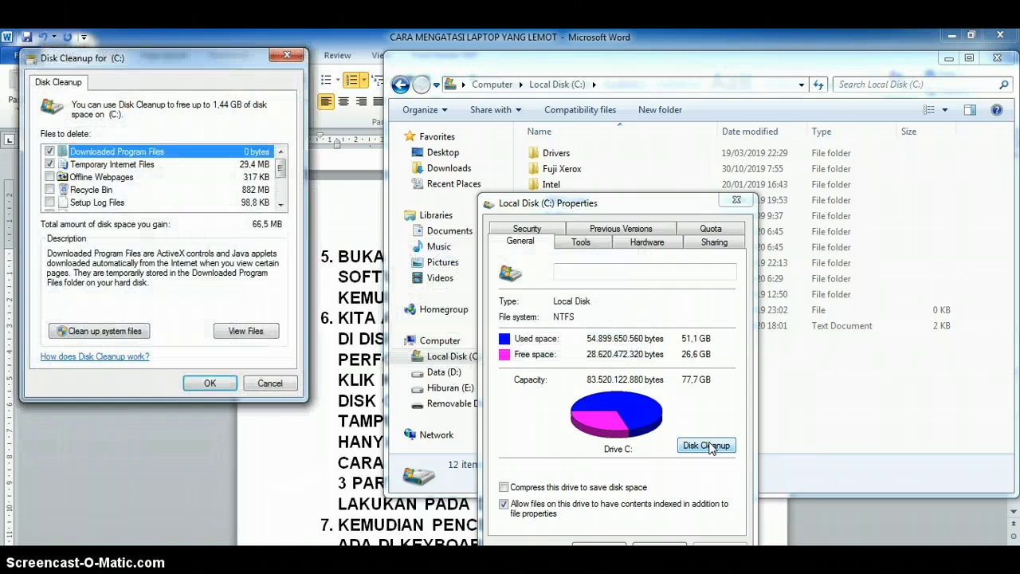
Add Offline Webpages, Recycle Bin, Setup Log Files, Temporary files and the Windows Error Reporting files to the drive C: cleanup and confirm deleting the files
{"action": "left_click", "coordinate": [50, 177]}
{"action": "left_click", "coordinate": [50, 190]}
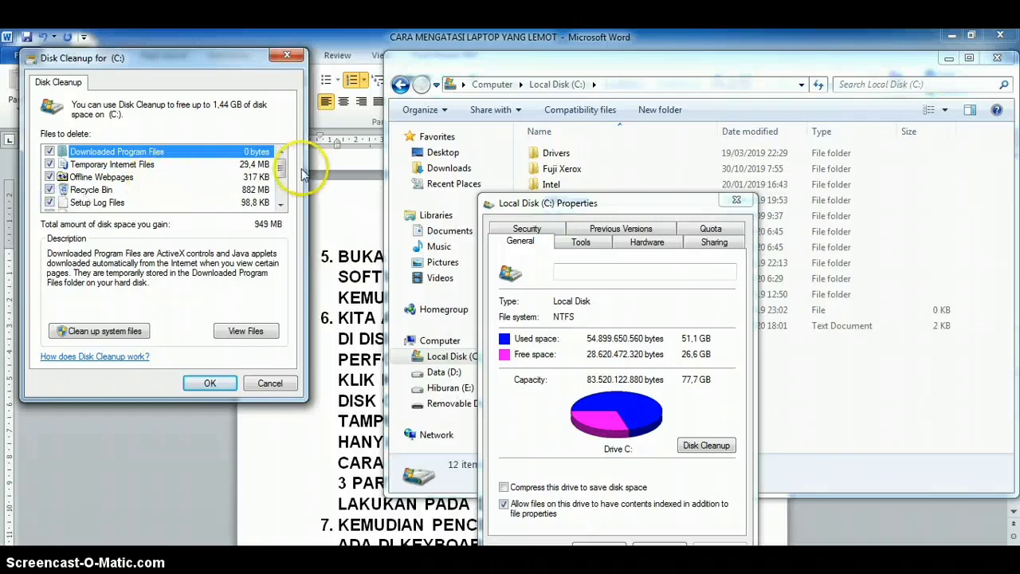
{"action": "left_click_drag", "start_coordinate": [284, 172], "coordinate": [284, 188]}
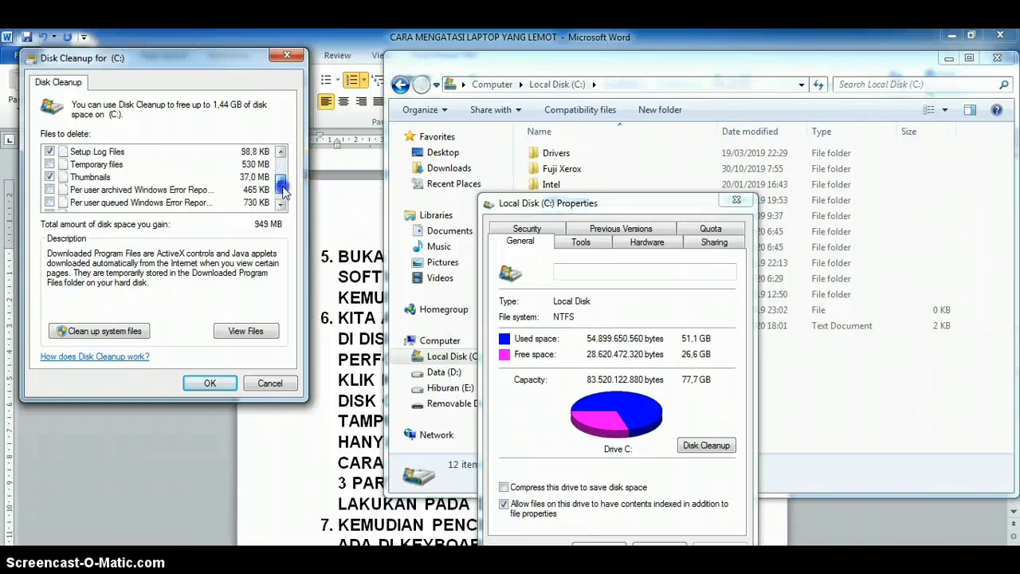
{"action": "left_click", "coordinate": [50, 164]}
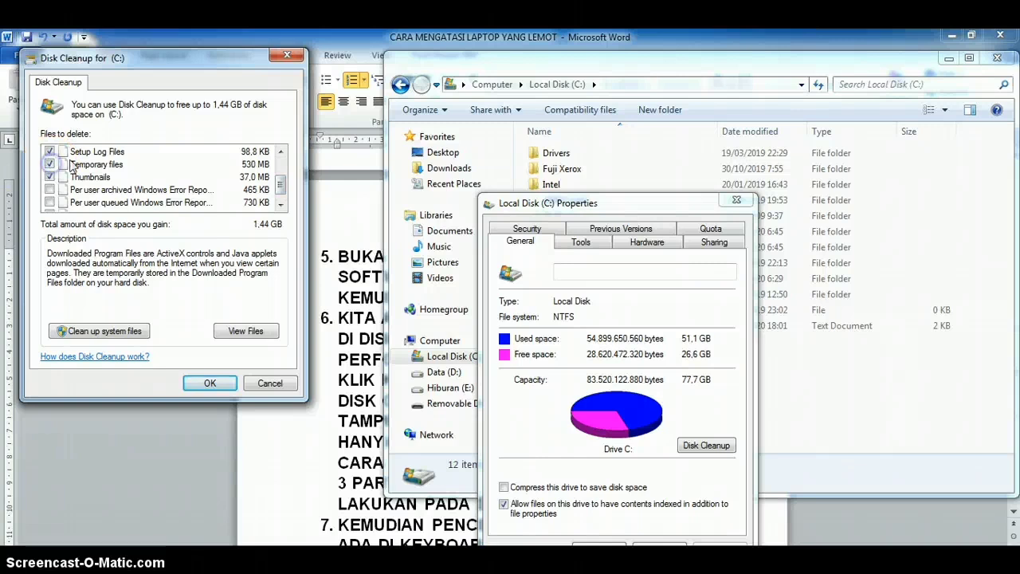
{"action": "left_click", "coordinate": [50, 190]}
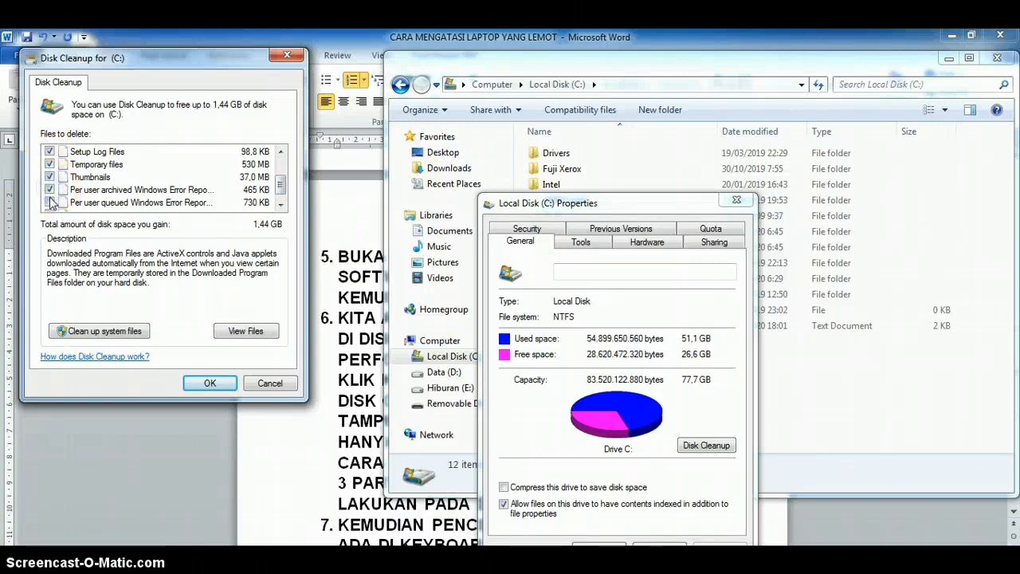
{"action": "left_click", "coordinate": [281, 204]}
{"action": "left_click", "coordinate": [66, 204]}
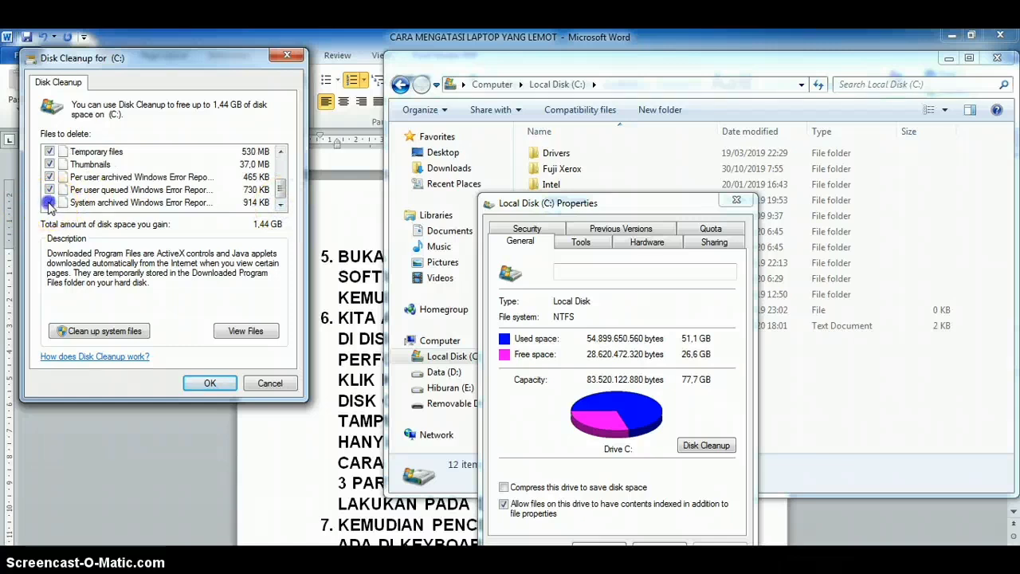
{"action": "left_click", "coordinate": [49, 202]}
{"action": "left_click", "coordinate": [215, 384]}
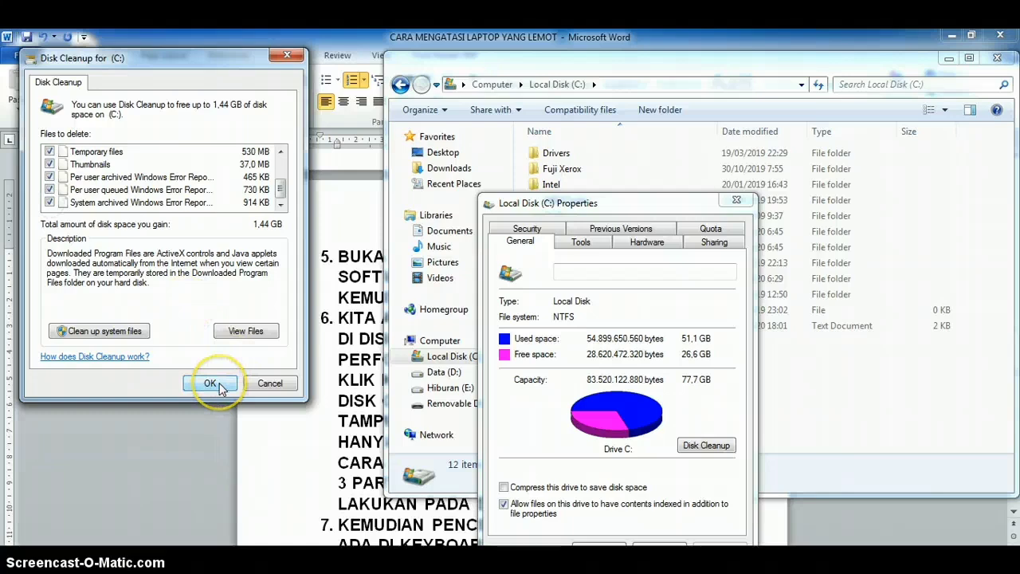
{"action": "left_click", "coordinate": [527, 322]}
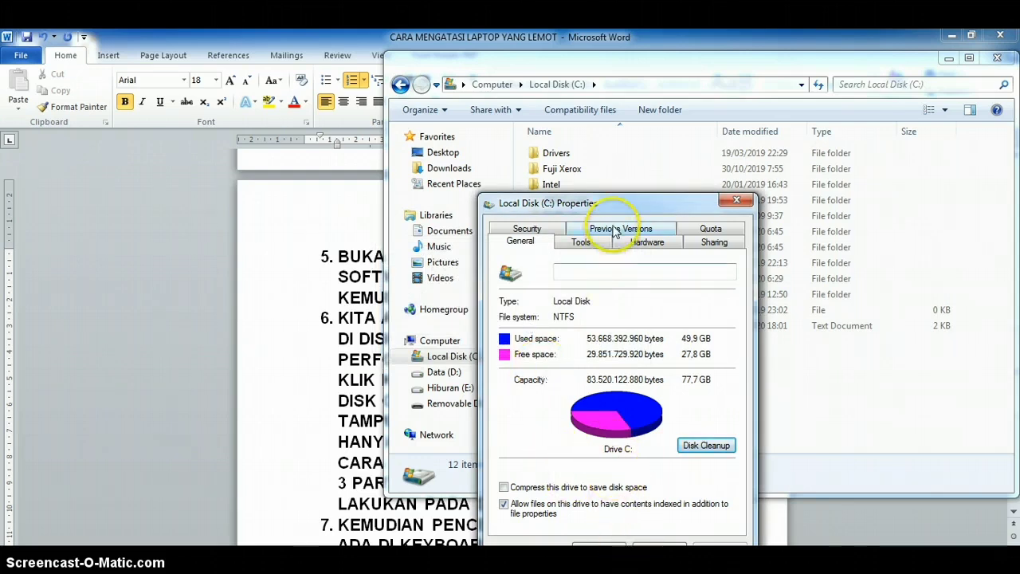
{"action": "left_click_drag", "start_coordinate": [613, 204], "coordinate": [611, 177]}
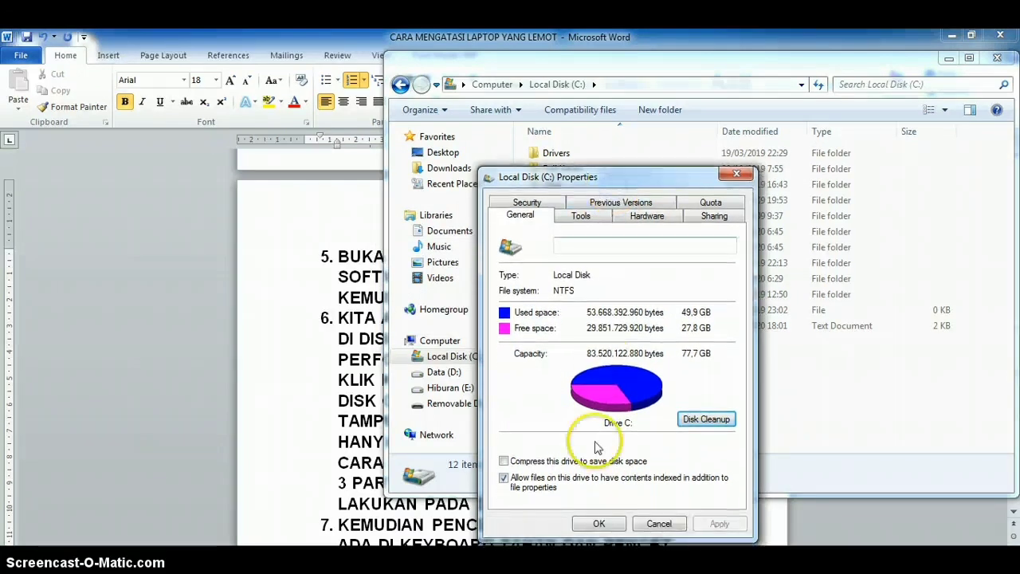
Close the Local Disk (C:) properties, open the properties of Data (D:) and start Disk Cleanup for that drive
{"action": "left_click", "coordinate": [599, 523]}
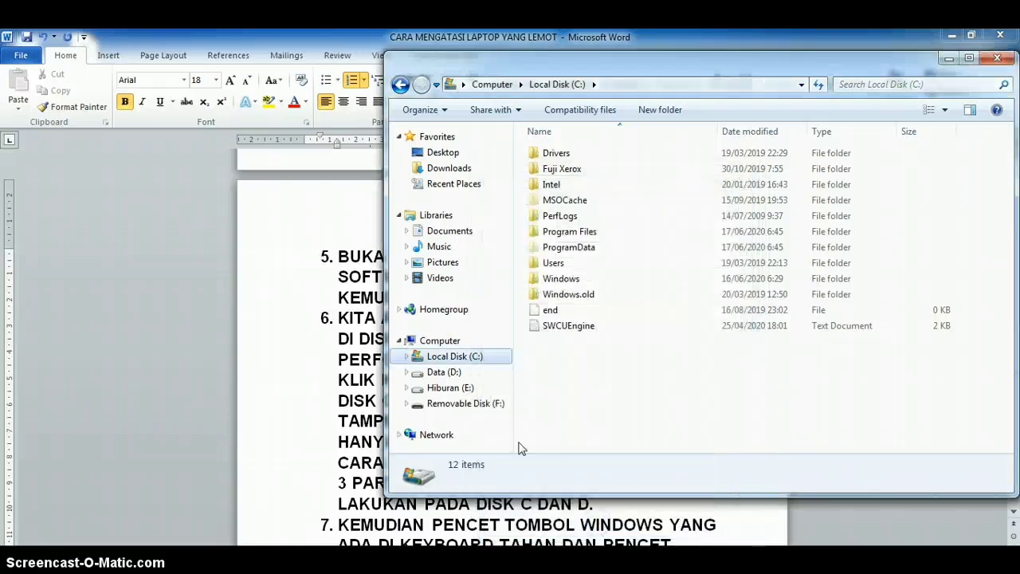
{"action": "left_click", "coordinate": [458, 375]}
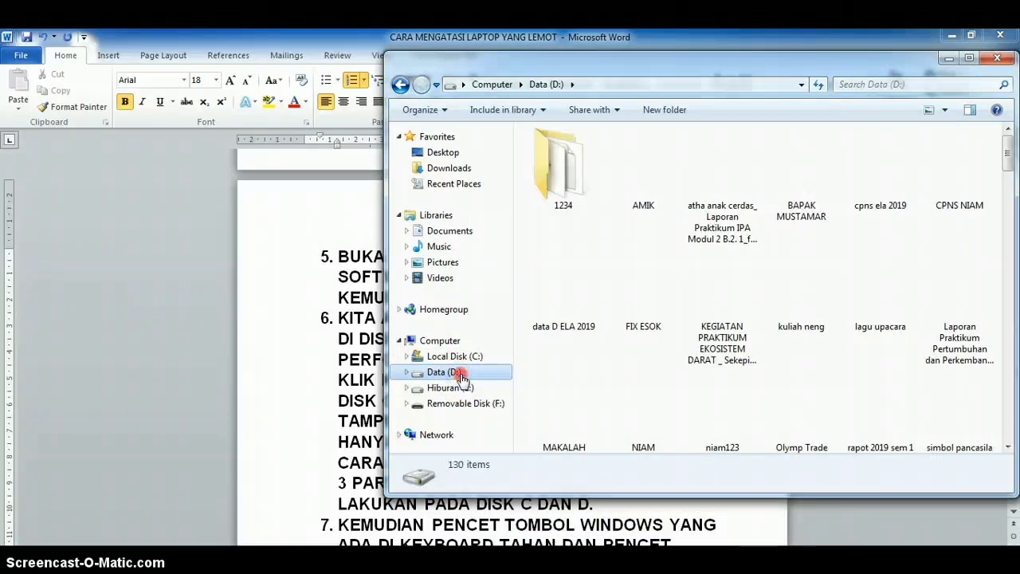
{"action": "right_click", "coordinate": [461, 376]}
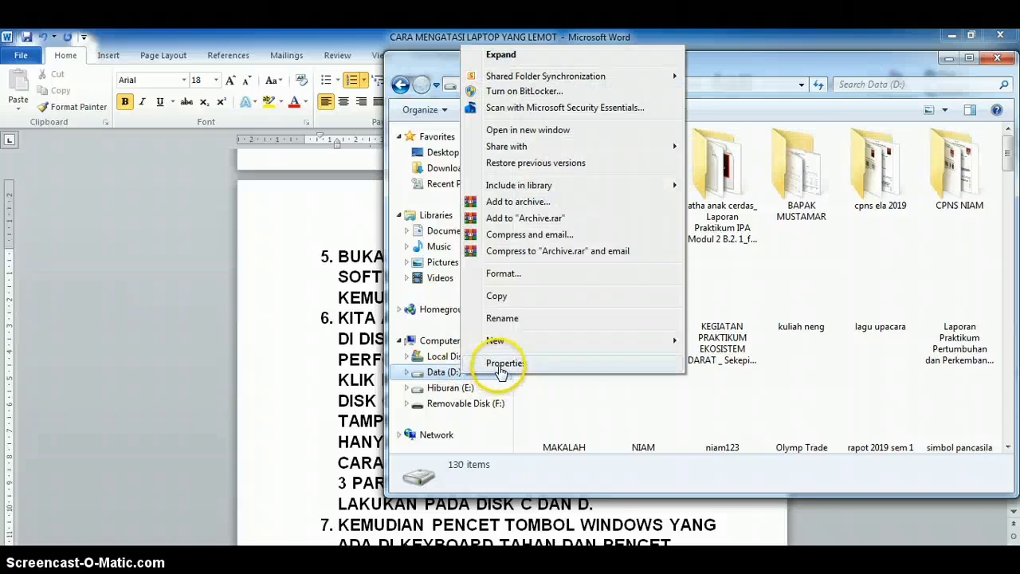
{"action": "left_click", "coordinate": [502, 365]}
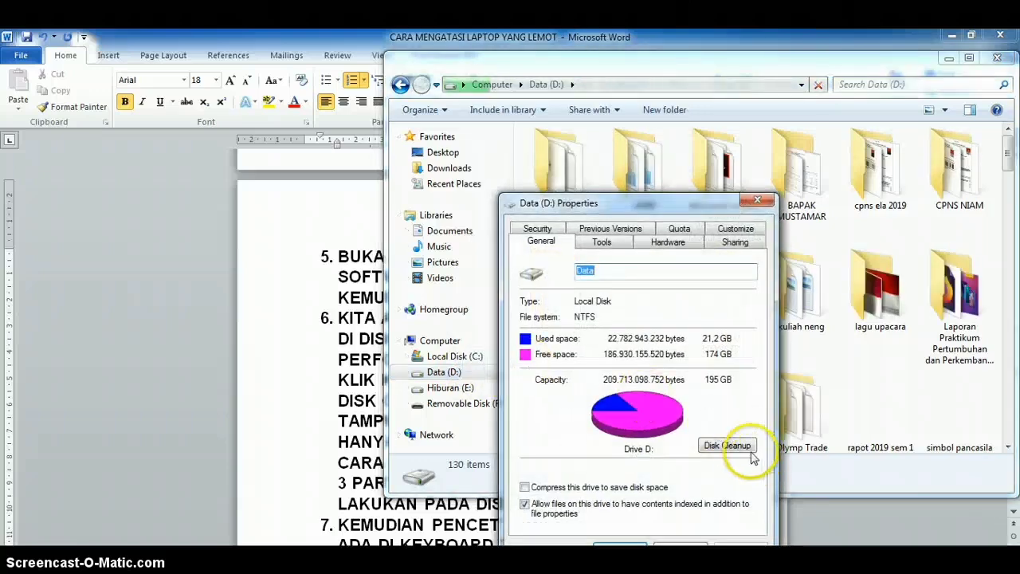
{"action": "left_click", "coordinate": [740, 445]}
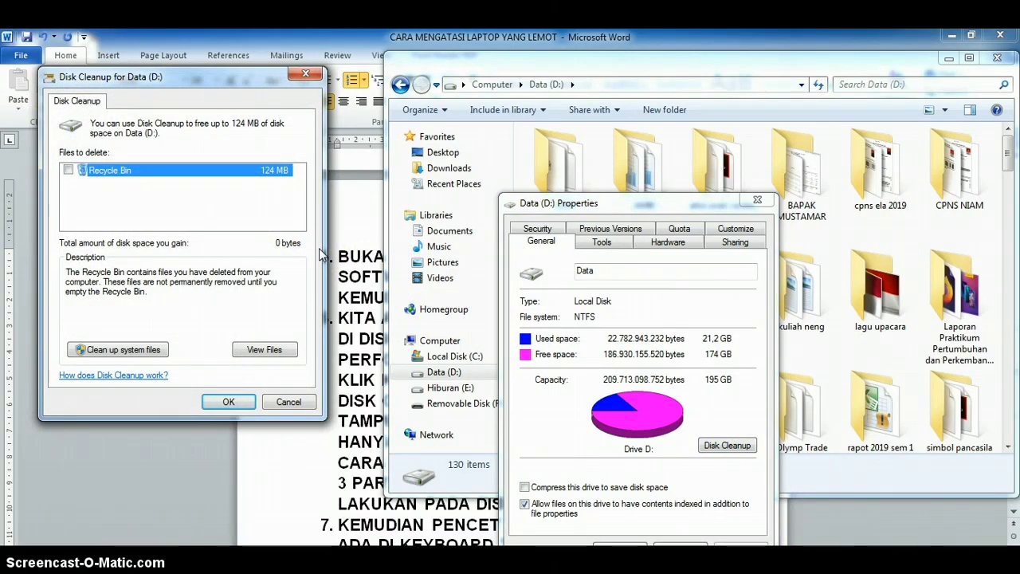
Include the Recycle Bin in the drive D: cleanup, confirm permanently deleting the files and close the drive's properties
{"action": "left_click", "coordinate": [69, 170]}
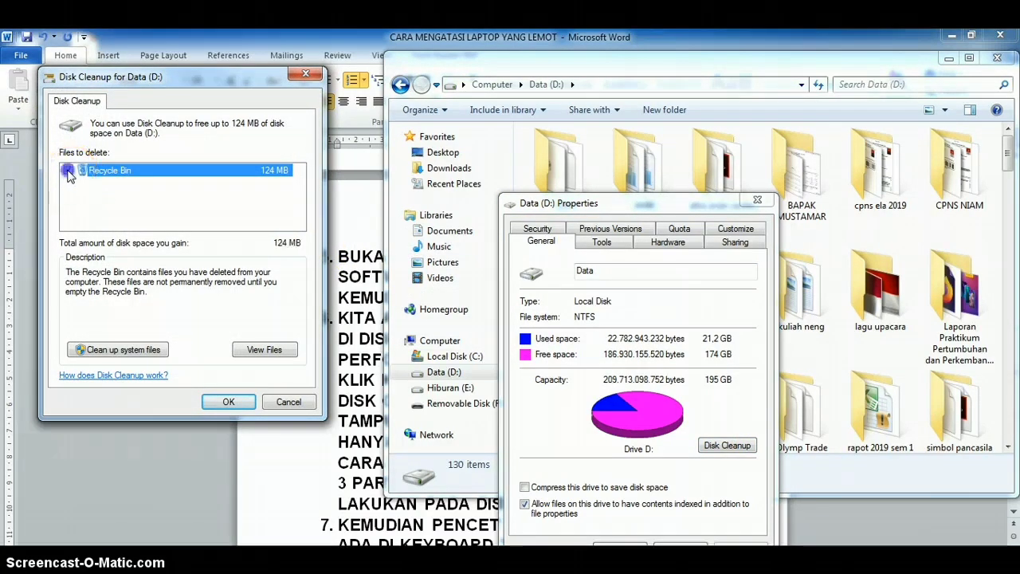
{"action": "left_click", "coordinate": [231, 403]}
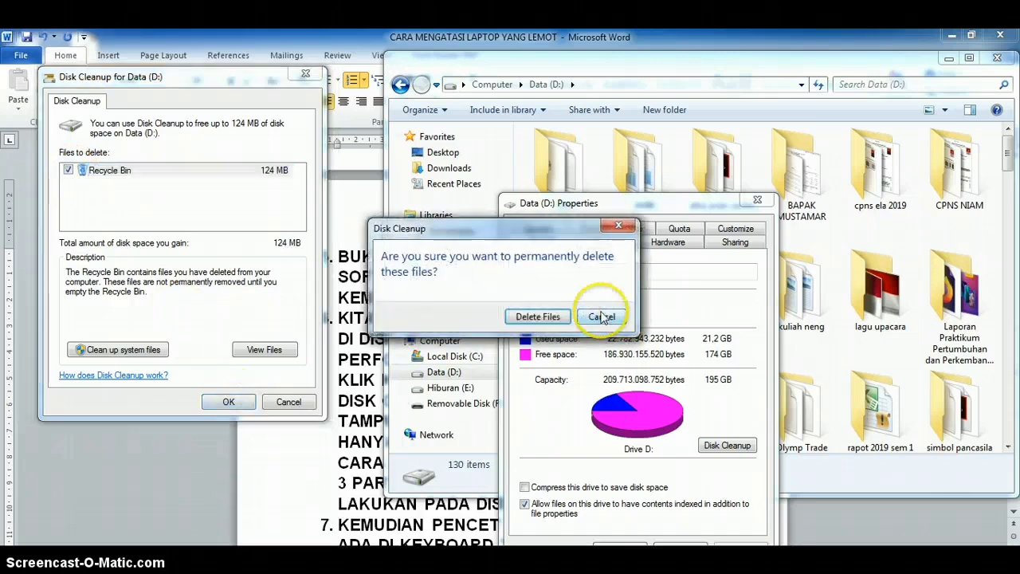
{"action": "left_click", "coordinate": [527, 317]}
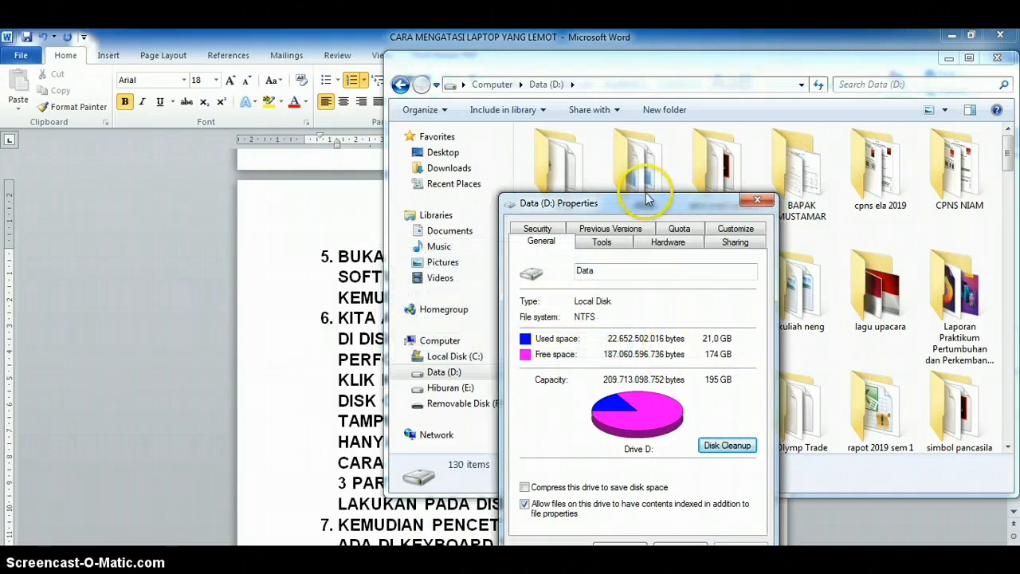
{"action": "left_click_drag", "start_coordinate": [646, 199], "coordinate": [644, 139]}
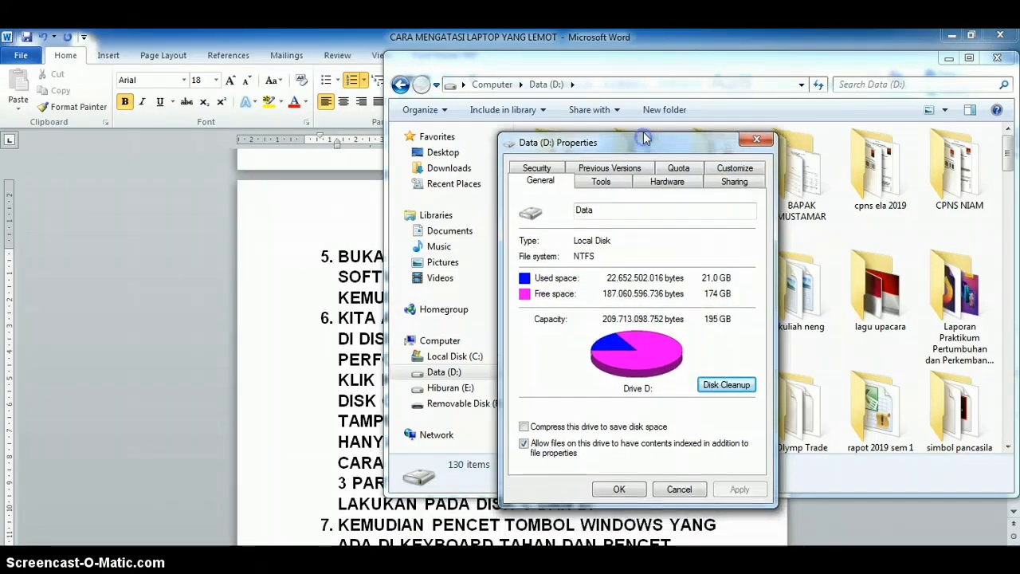
{"action": "left_click", "coordinate": [618, 489]}
Open the properties of Hiburan (E:) and start Disk Cleanup for the drive
{"action": "left_click", "coordinate": [444, 388]}
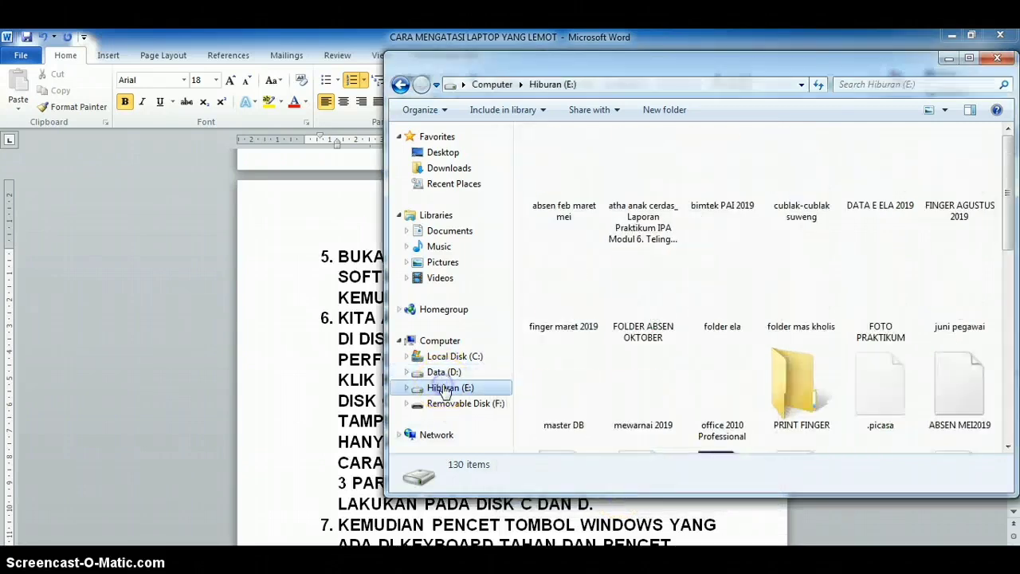
{"action": "right_click", "coordinate": [440, 388]}
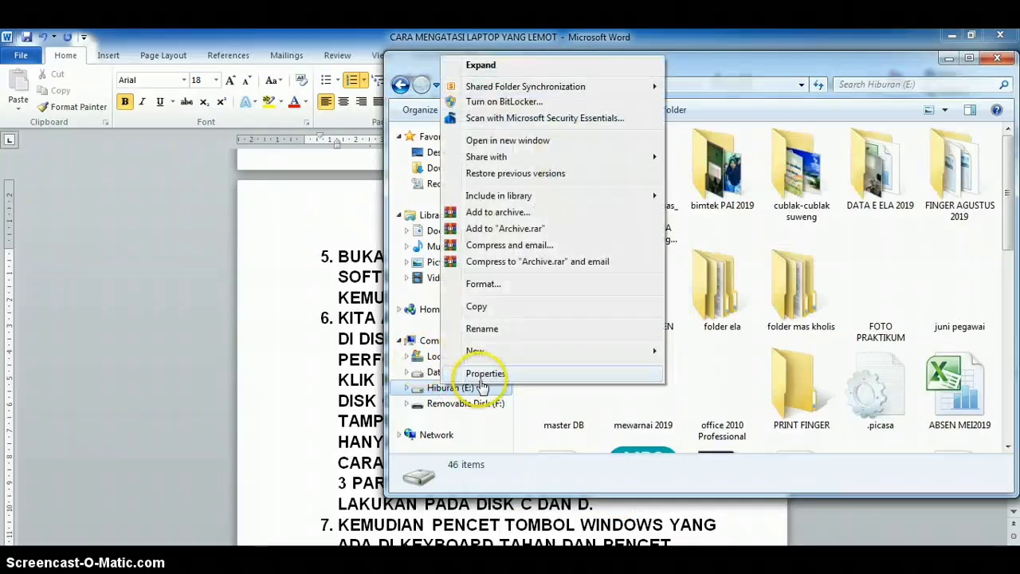
{"action": "left_click", "coordinate": [477, 374]}
{"action": "left_click", "coordinate": [692, 451]}
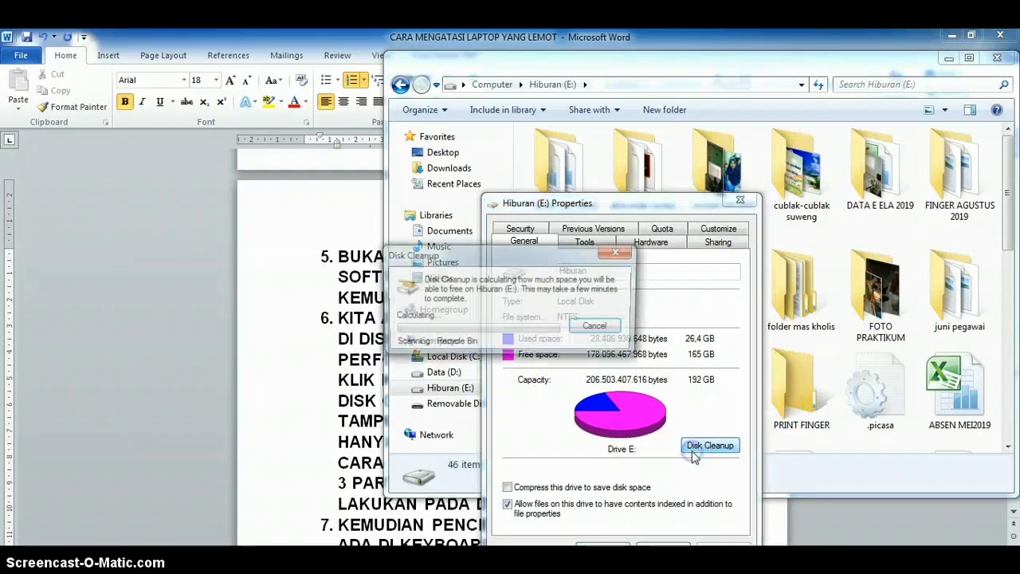
Clean the Recycle Bin files off drive E:, confirming the permanent deletion, and close the drive's properties and the folder window
{"action": "left_click", "coordinate": [261, 283]}
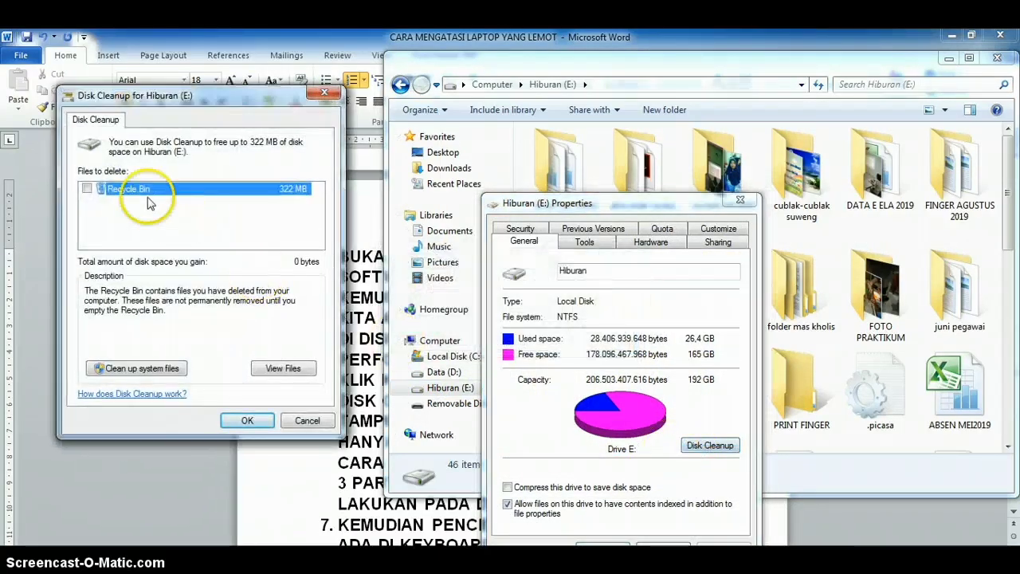
{"action": "left_click", "coordinate": [86, 189]}
{"action": "left_click", "coordinate": [247, 419]}
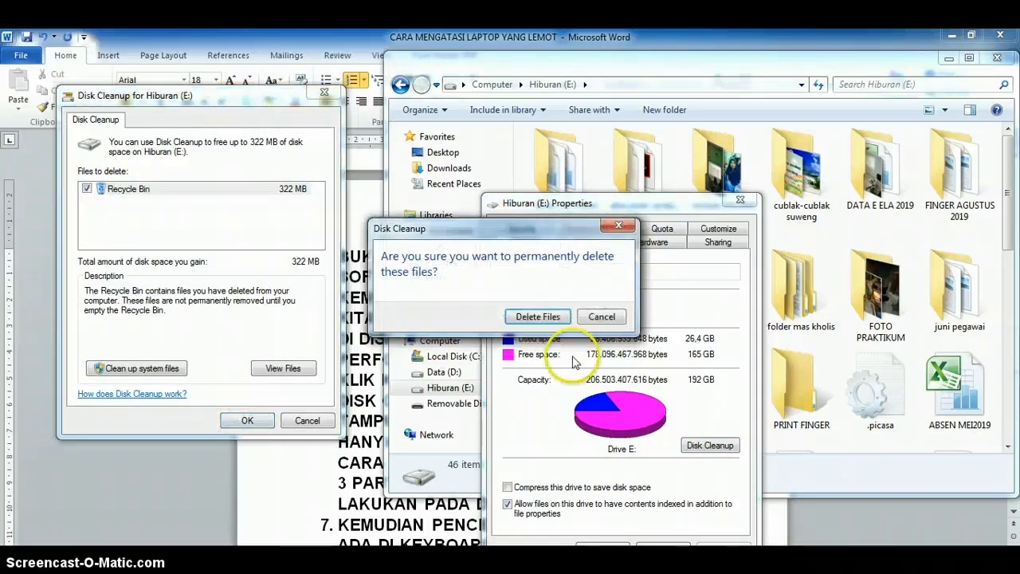
{"action": "left_click", "coordinate": [538, 317]}
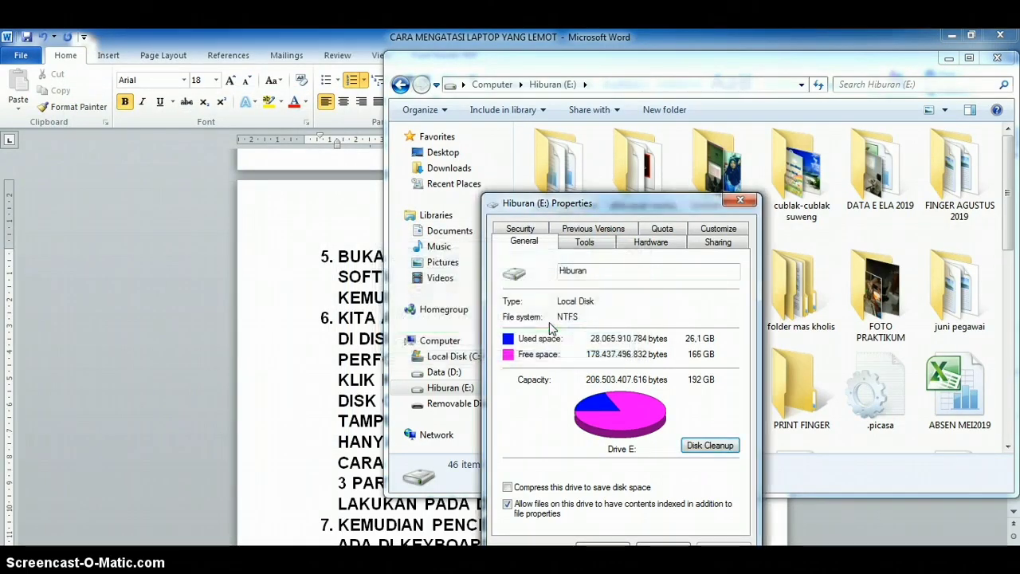
{"action": "left_click", "coordinate": [614, 205]}
{"action": "left_click_drag", "start_coordinate": [614, 206], "coordinate": [604, 184]}
{"action": "left_click", "coordinate": [594, 530]}
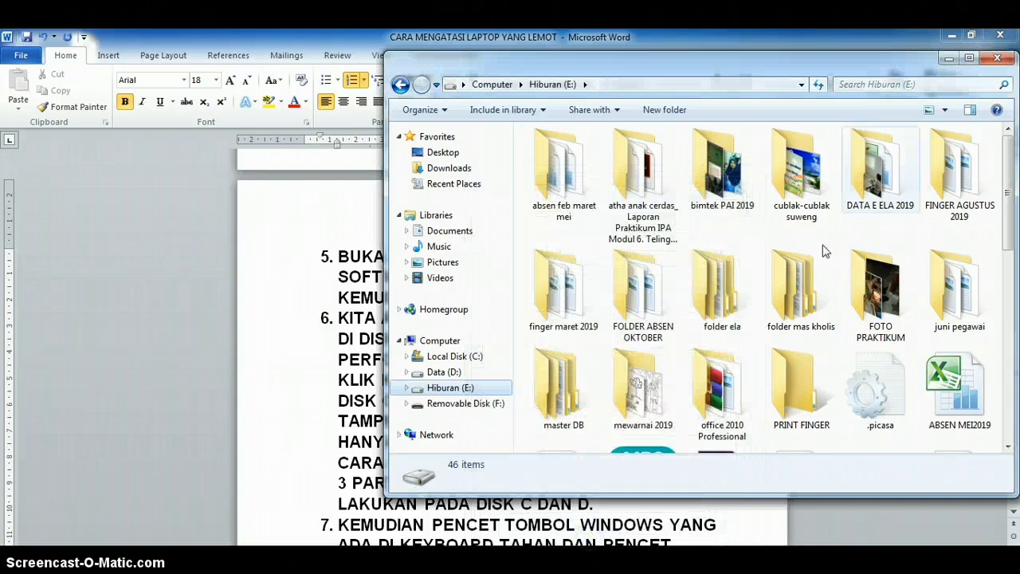
{"action": "left_click", "coordinate": [997, 57]}
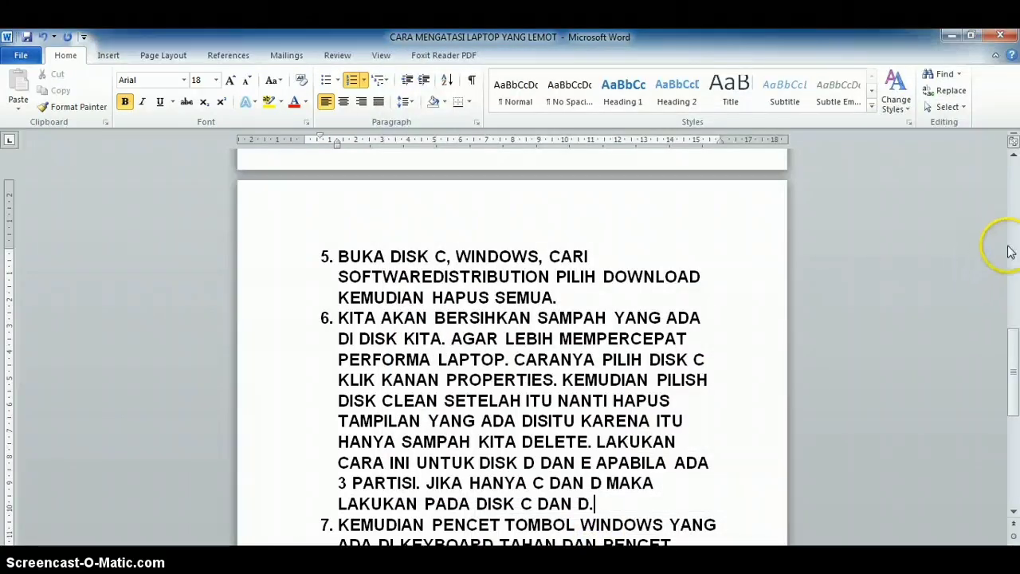
Run temp to open the Windows Temp folder and grant permanent access to it
{"action": "left_click_drag", "start_coordinate": [1016, 343], "coordinate": [1006, 410]}
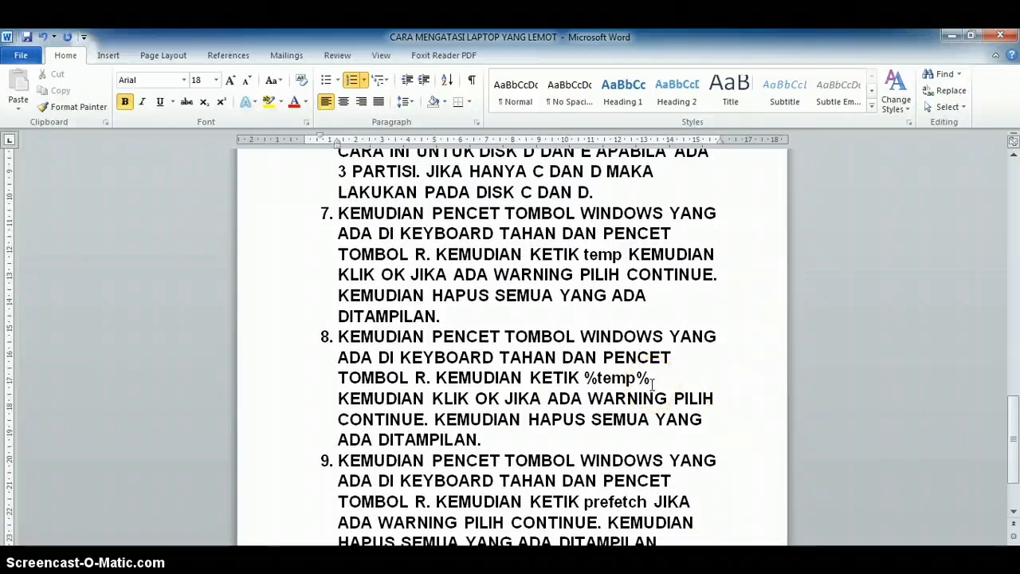
{"action": "key", "text": "super+r"}
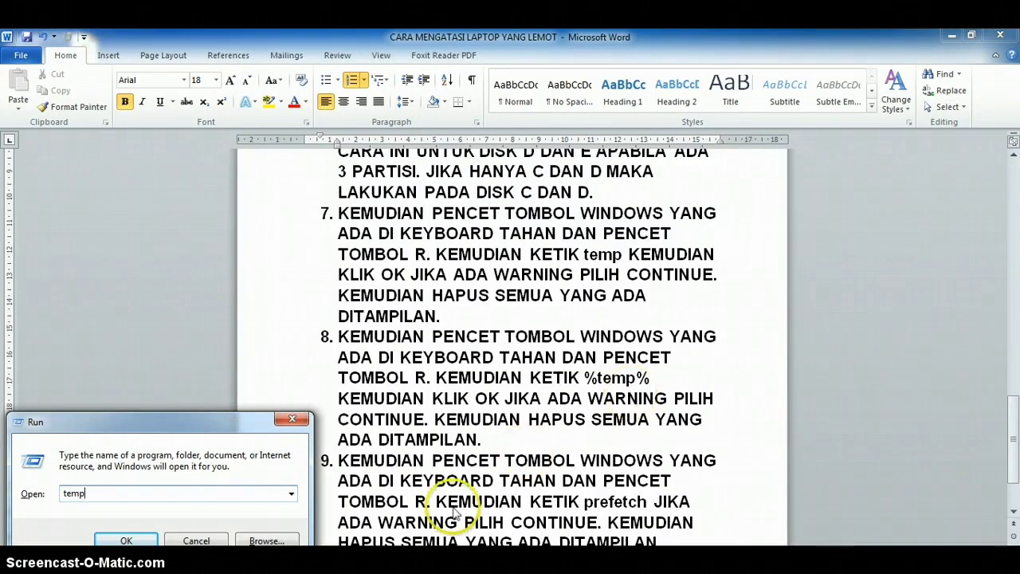
{"action": "left_click", "coordinate": [130, 542]}
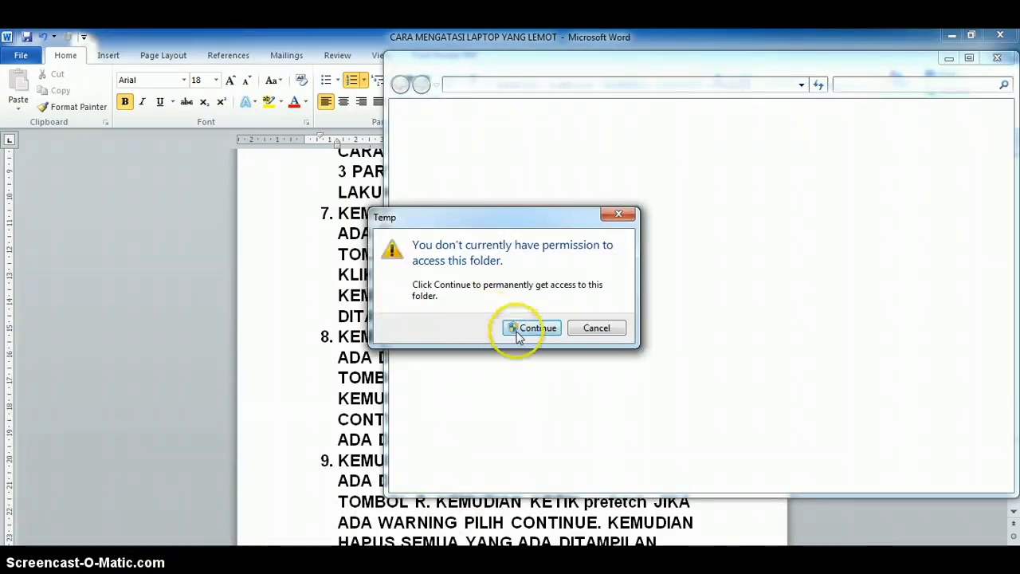
{"action": "left_click", "coordinate": [521, 330]}
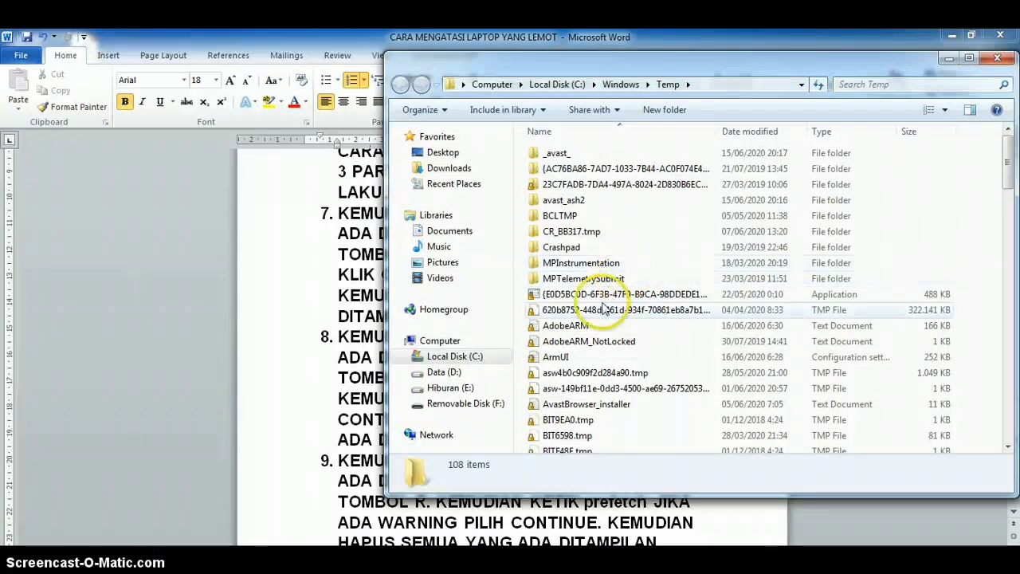
Delete all contents of the Windows Temp folder, granting administrator permission for all items, and close the folder window
{"action": "left_click", "coordinate": [605, 308]}
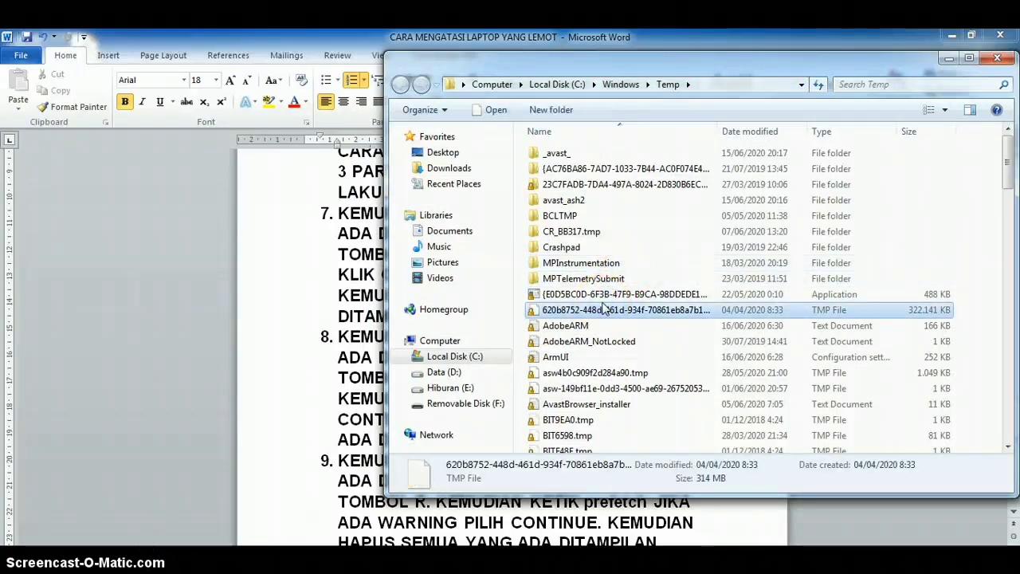
{"action": "key", "text": "ctrl+a"}
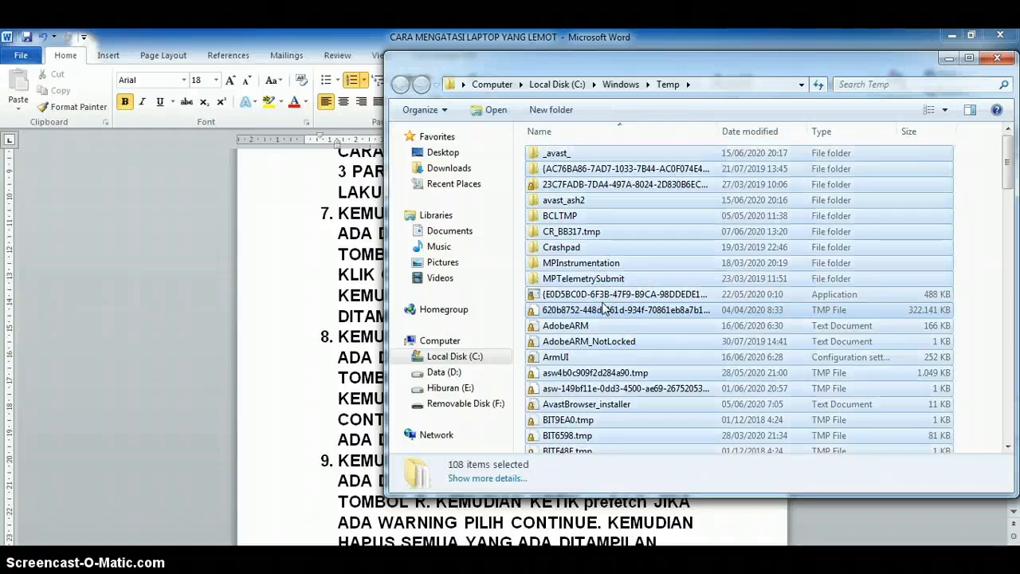
{"action": "key", "text": "Delete"}
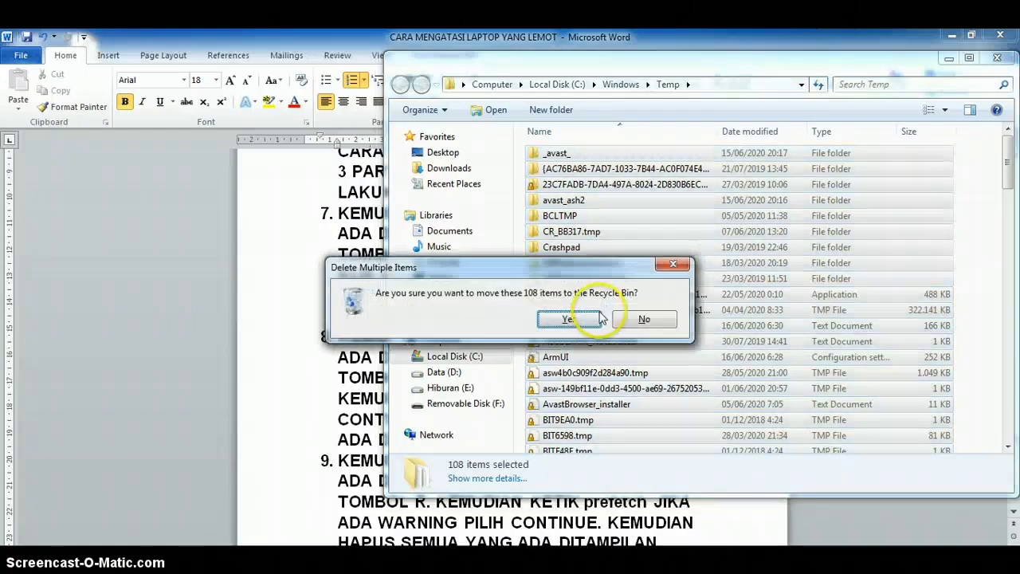
{"action": "left_click", "coordinate": [594, 320]}
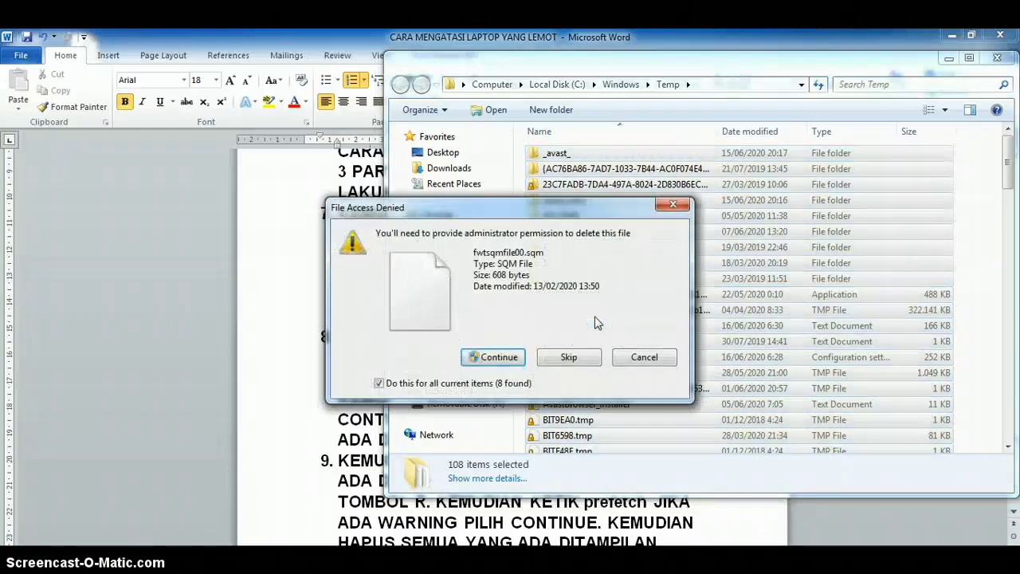
{"action": "left_click", "coordinate": [501, 357]}
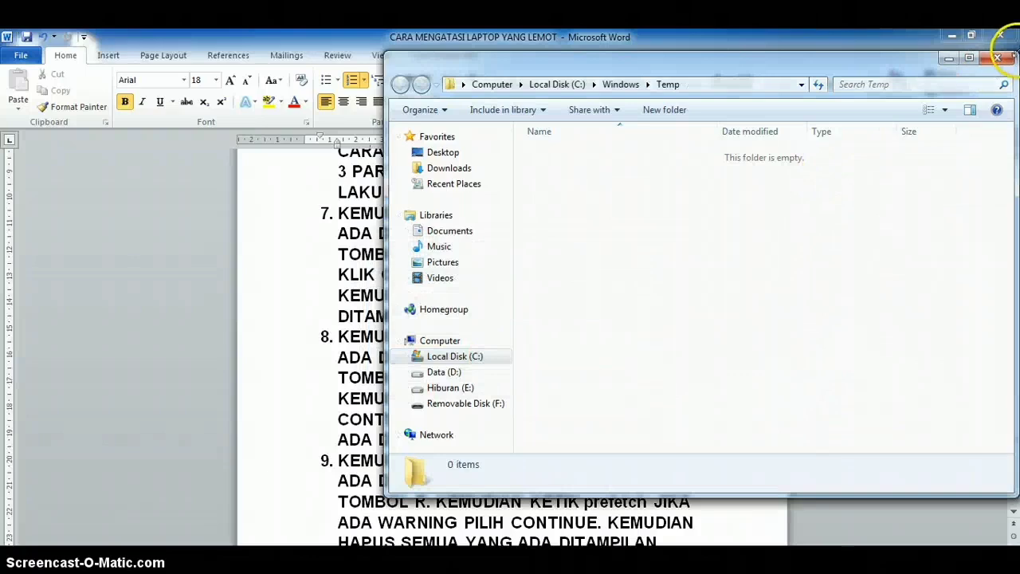
{"action": "left_click", "coordinate": [997, 57]}
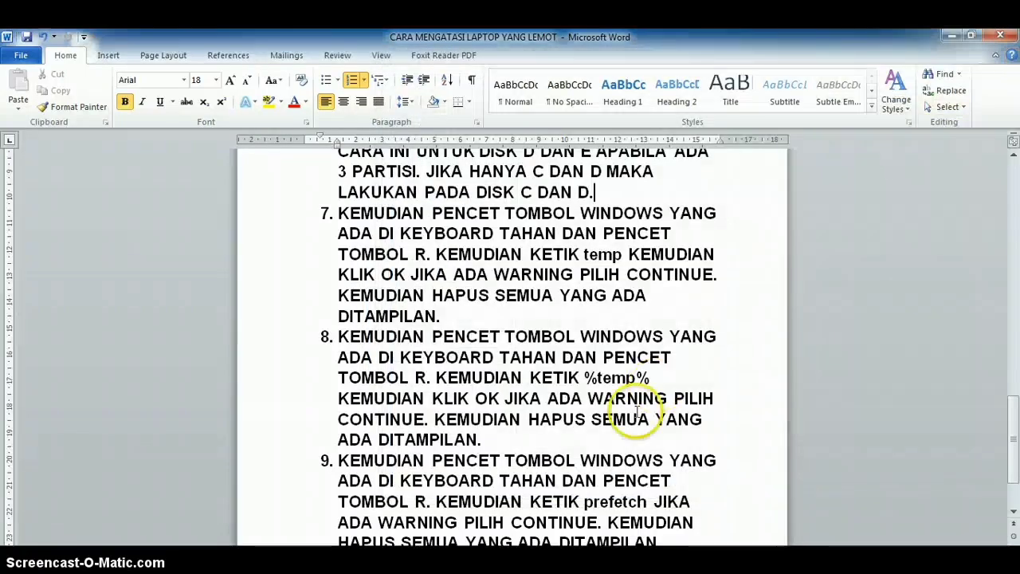
{"action": "left_click", "coordinate": [619, 445]}
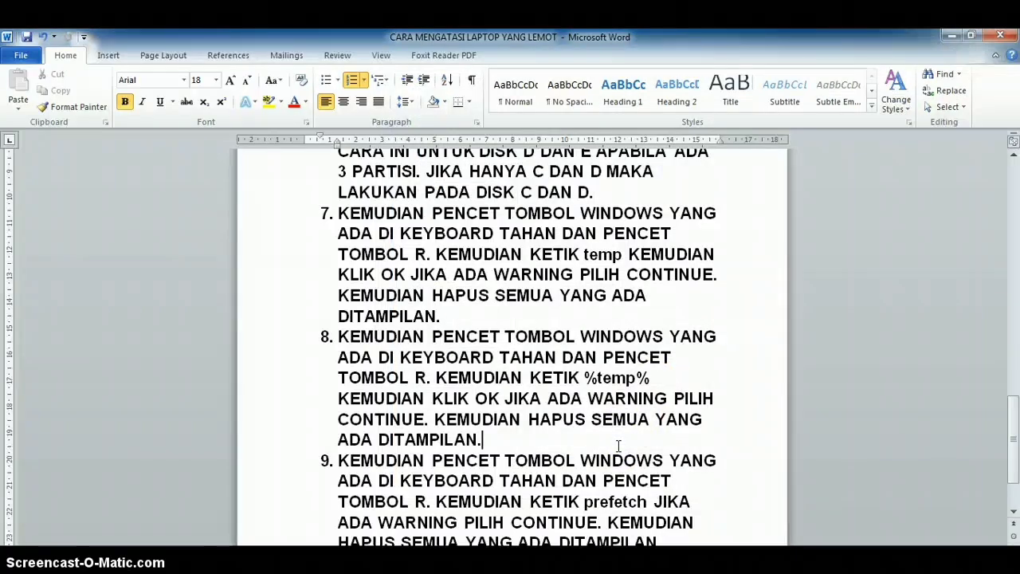
{"action": "key", "text": "super+r"}
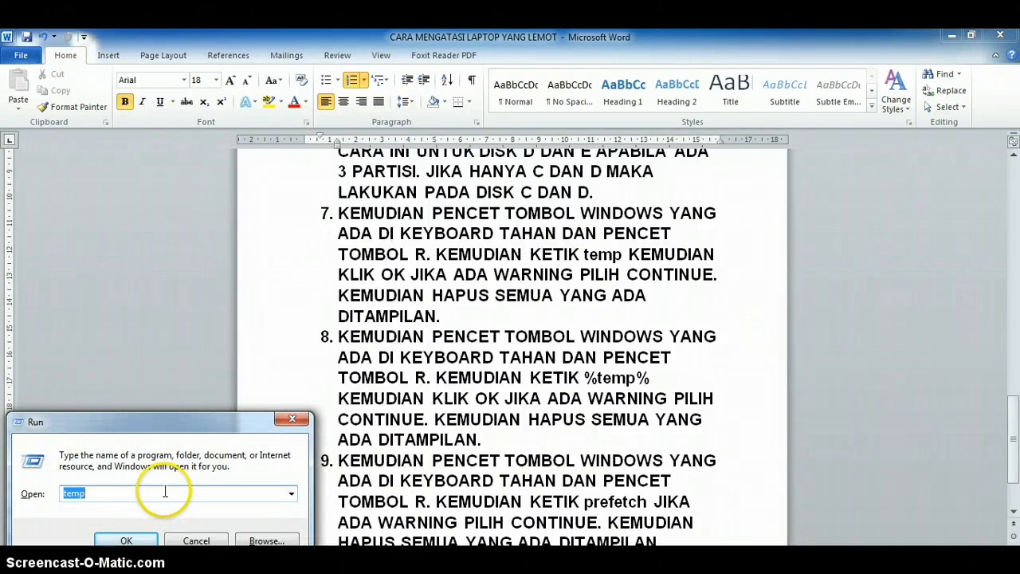
{"action": "key", "text": "BackSpace"}
{"action": "key", "text": "Escape"}
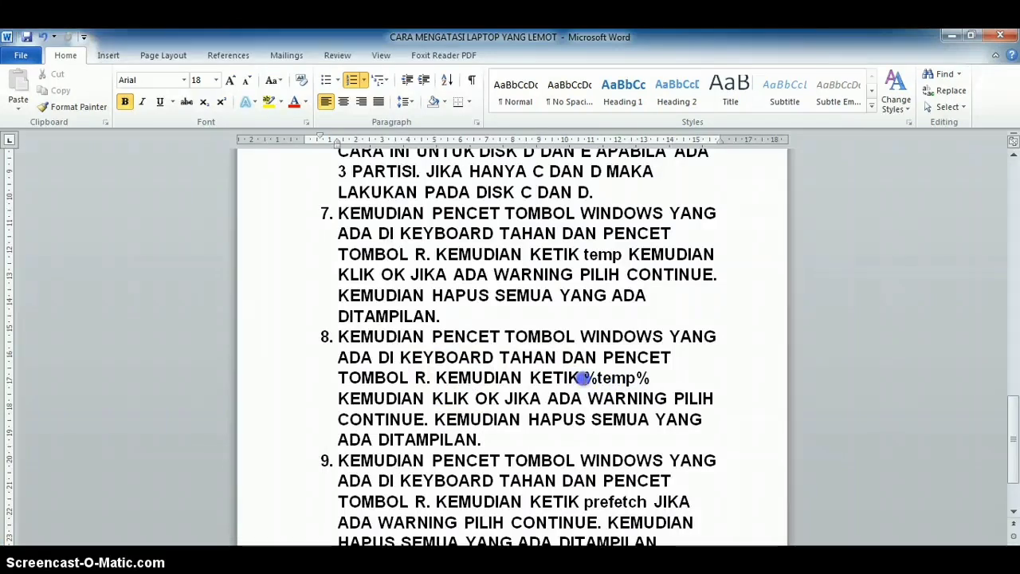
Highlight %temp% in item 8 of the instructions and run %temp% to open the user's AppData Temp folder
{"action": "left_click_drag", "start_coordinate": [620, 378], "coordinate": [648, 378]}
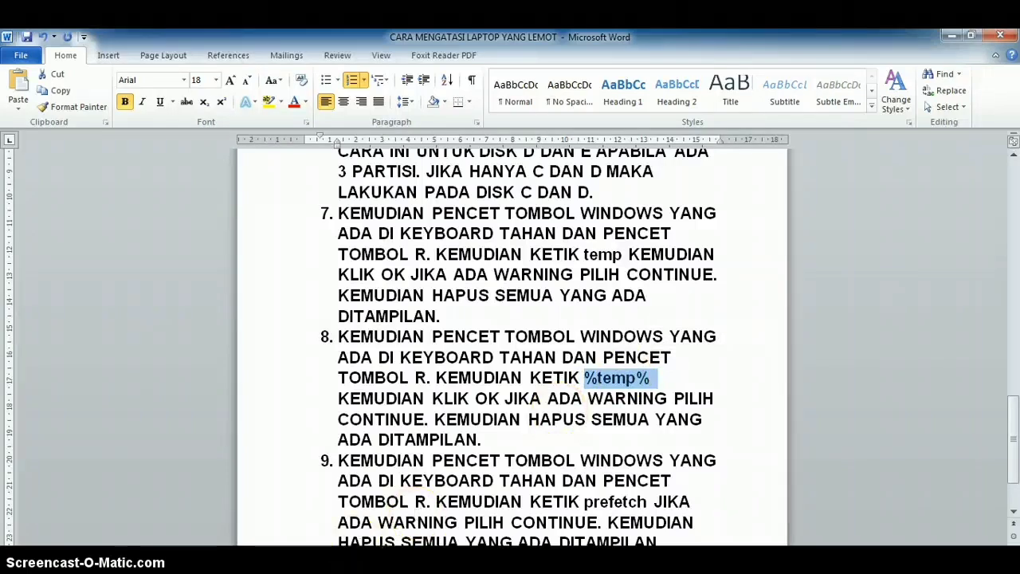
{"action": "key", "text": "super+r"}
{"action": "type", "text": "%temp%"}
{"action": "left_click", "coordinate": [127, 540]}
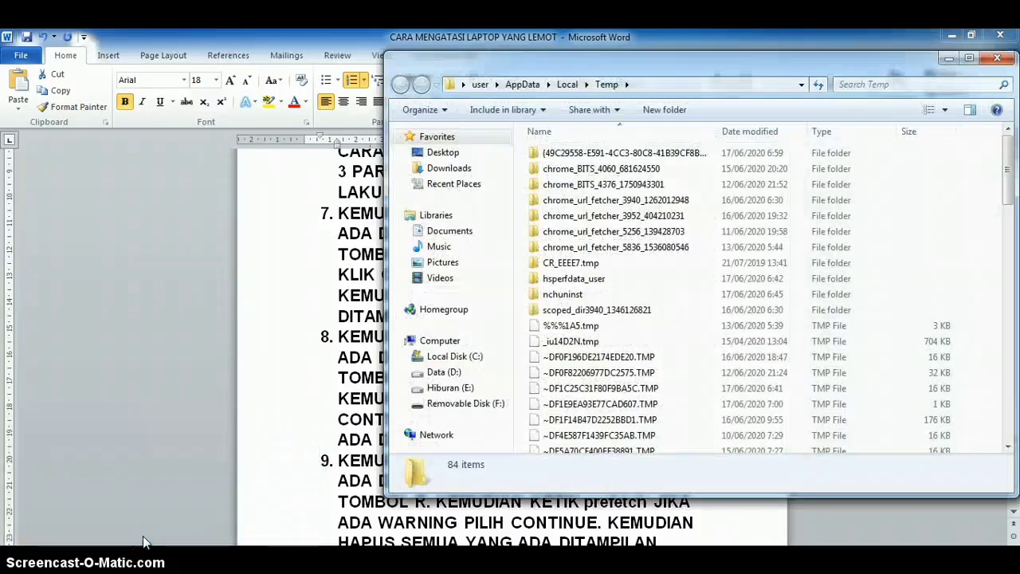
Move all contents of the user's AppData Temp folder to the Recycle Bin
{"action": "left_click", "coordinate": [606, 358]}
{"action": "key", "text": "ctrl+a"}
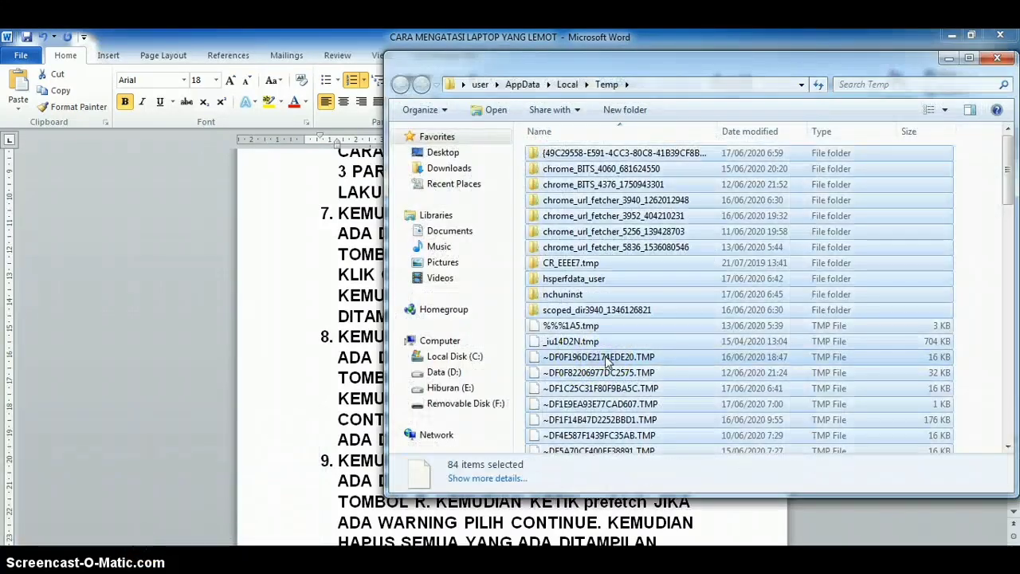
{"action": "key", "text": "Delete"}
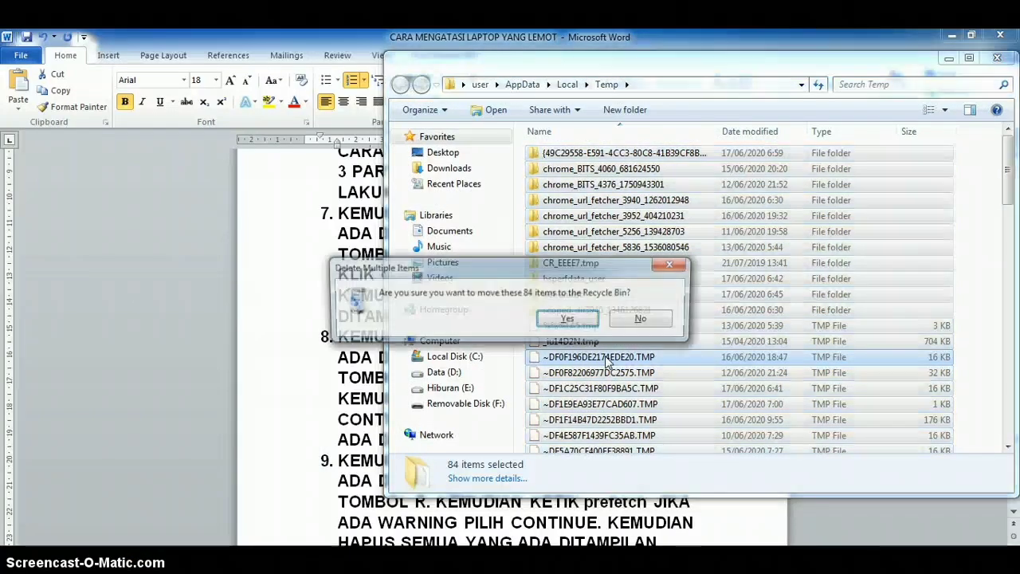
{"action": "key", "text": "Return"}
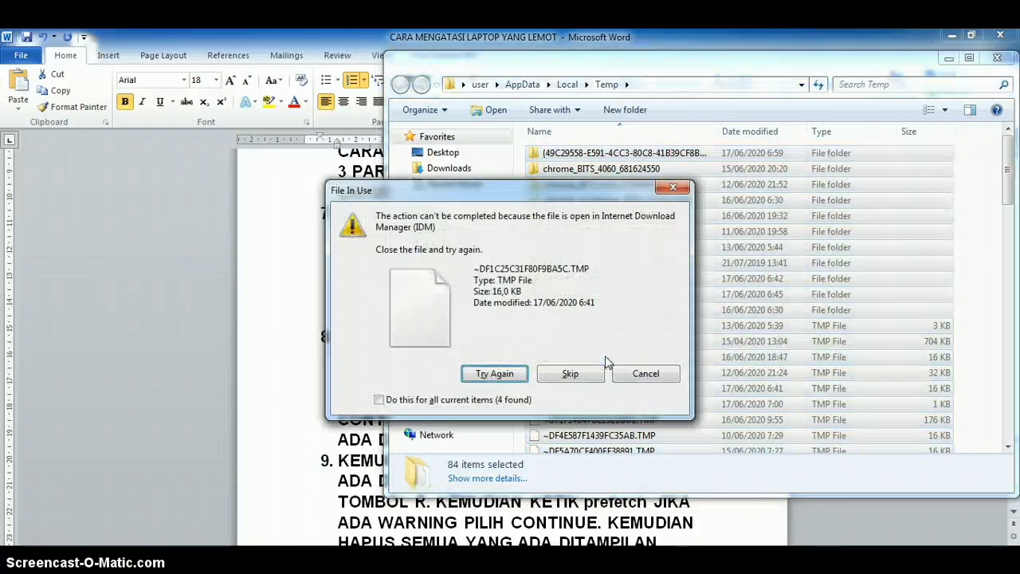